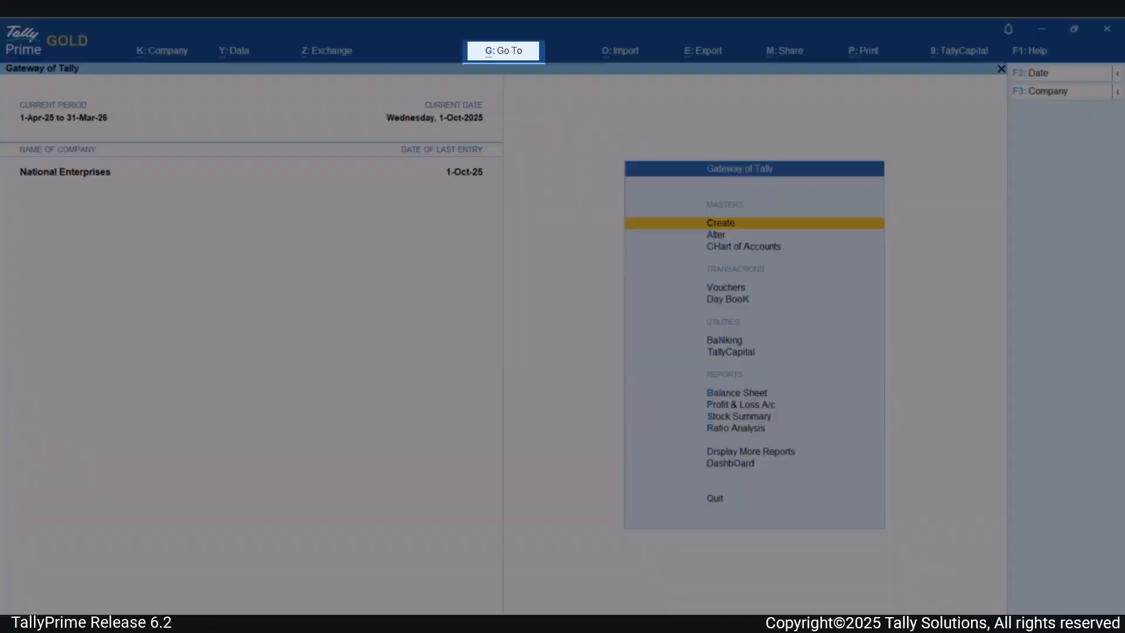
Open the GST Rate Setup report for the Ledgers accounting masters
key(alt+g)
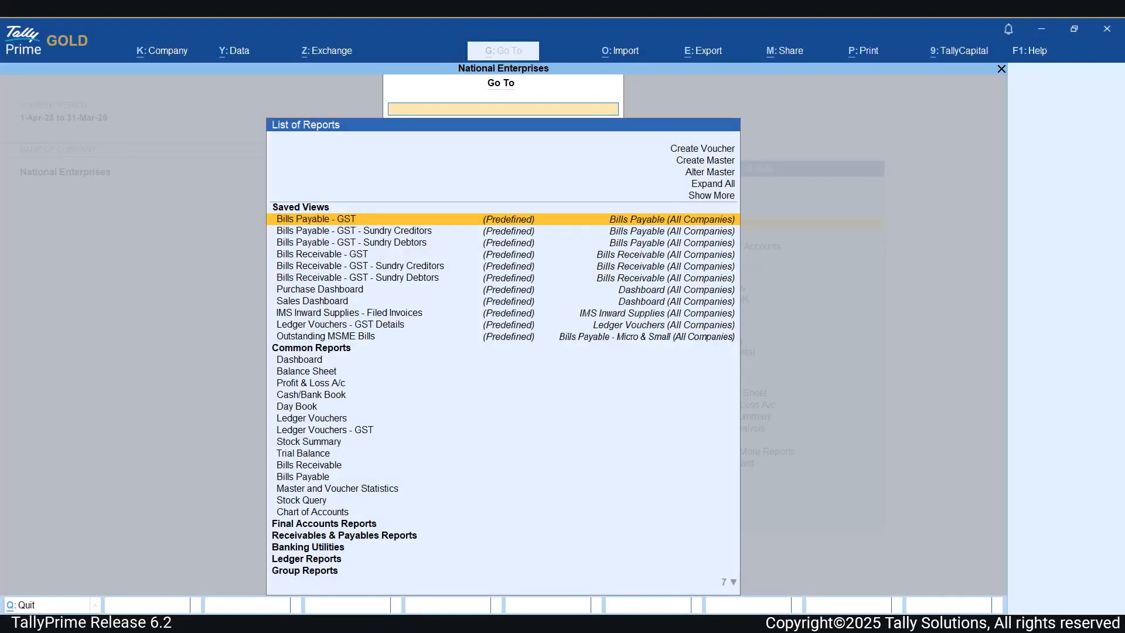
text(Gst Rate Setup)
key(Return)
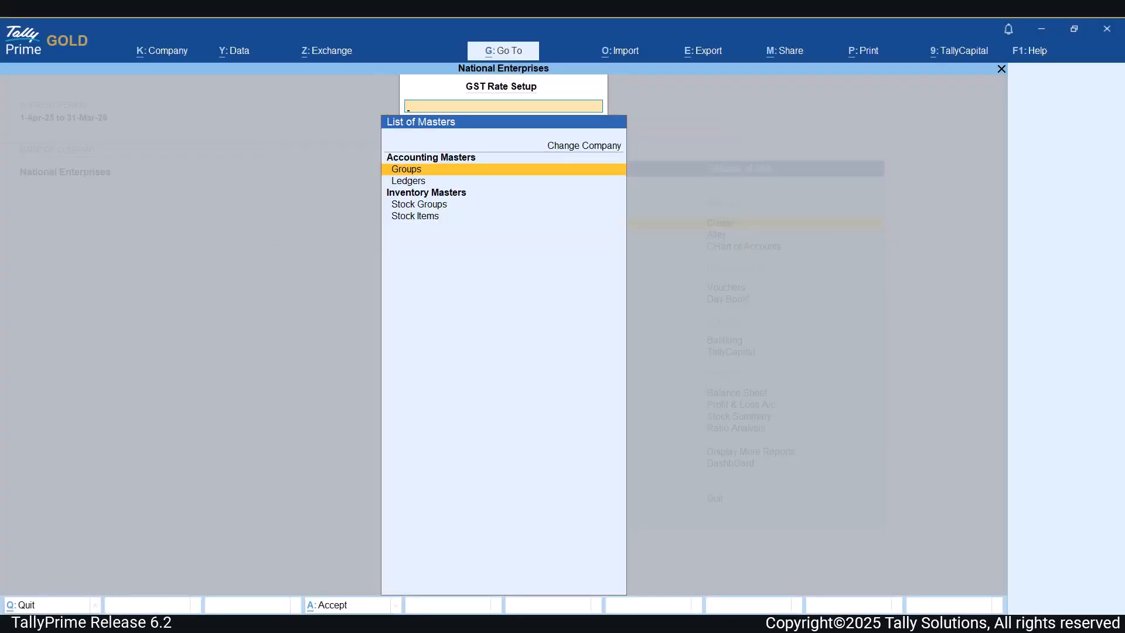
key(Down)
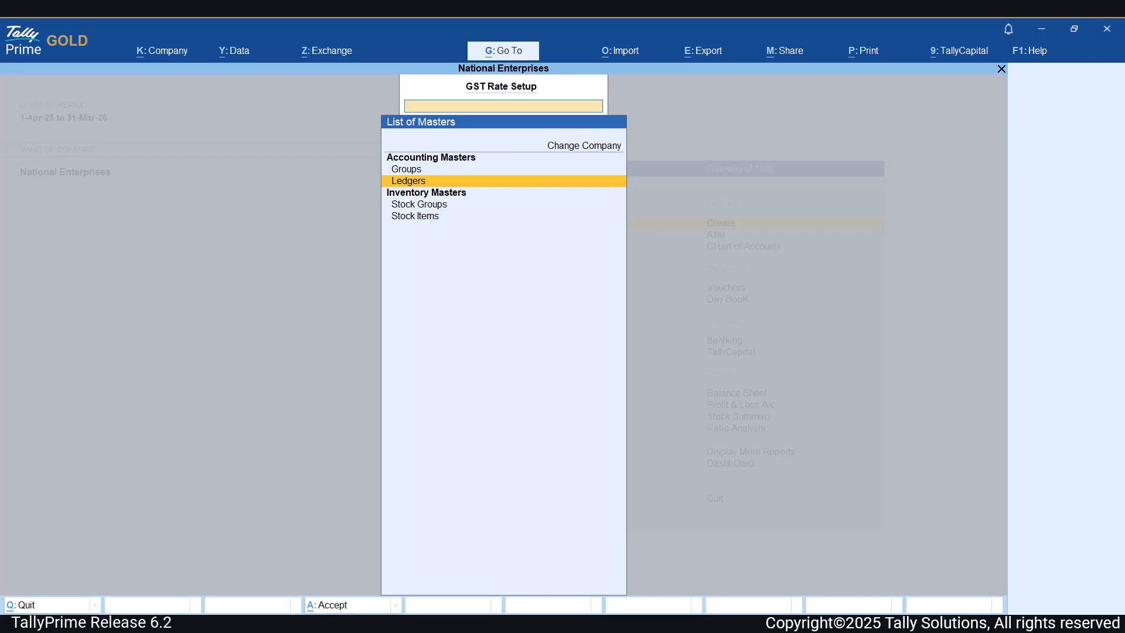
key(Return)
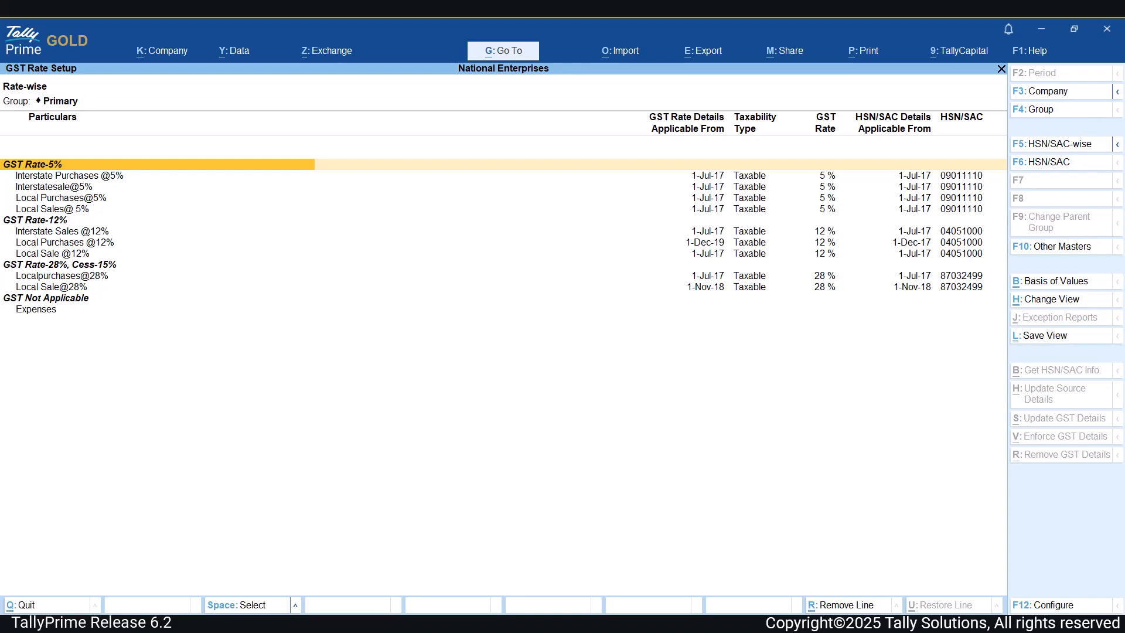
Configure the GST Rate Setup report to show the source of GST details
key(F12)
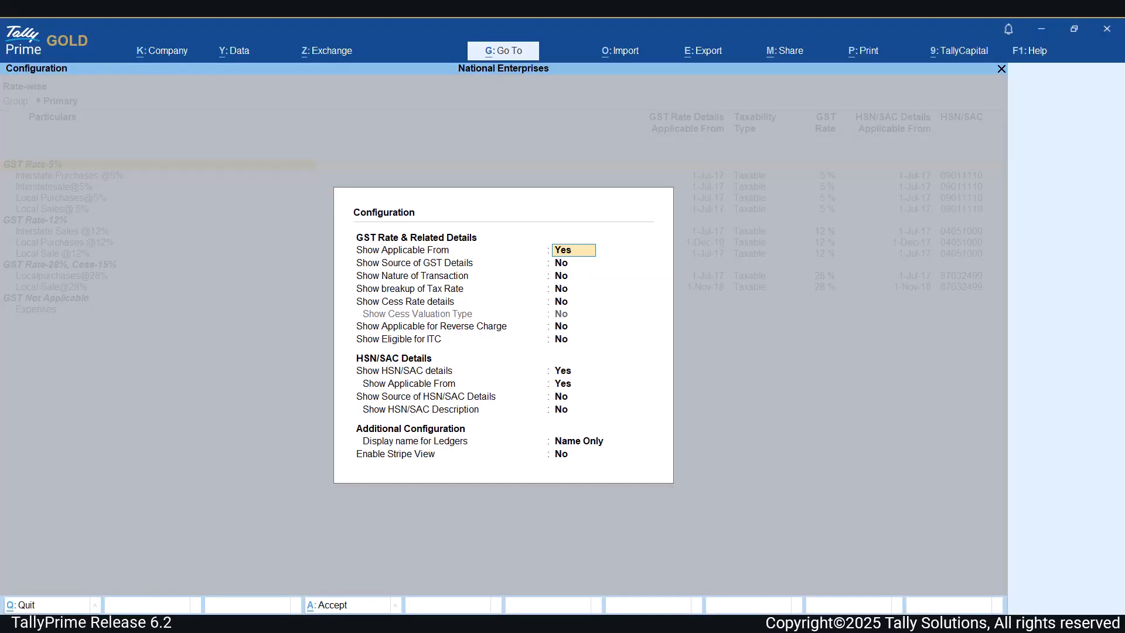
key(Return)
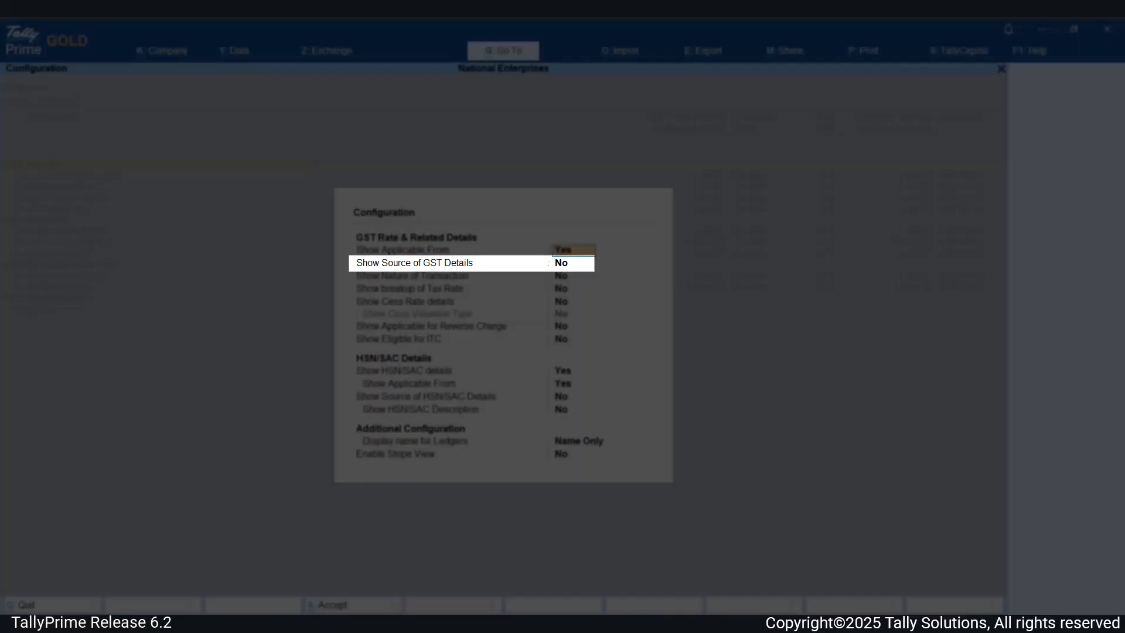
key(y)
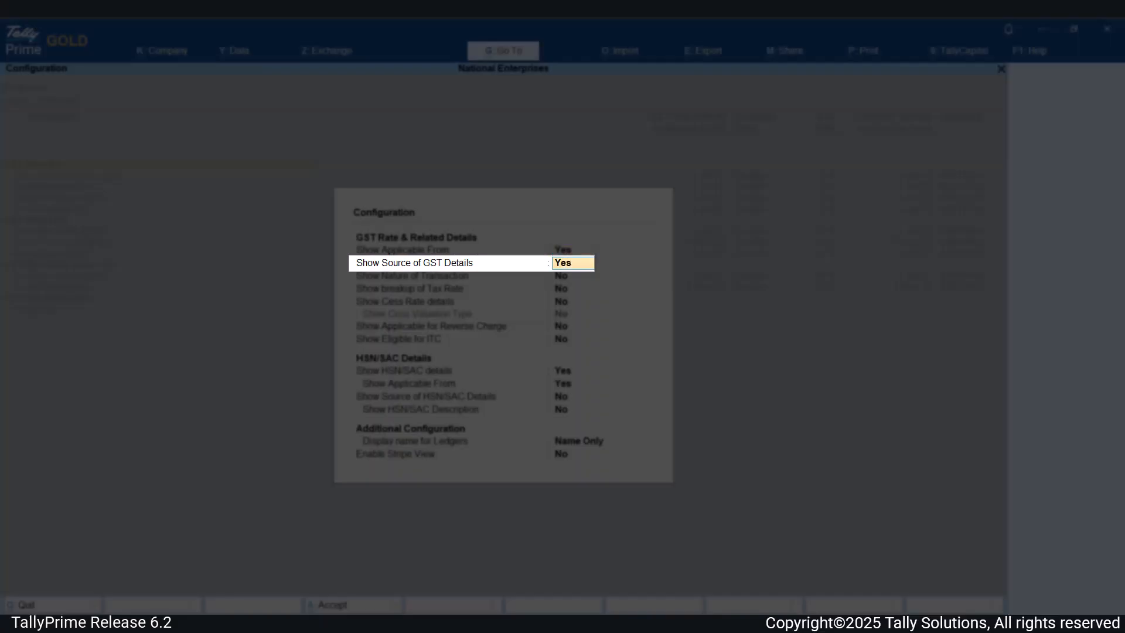
key(Return)
key(ctrl+a)
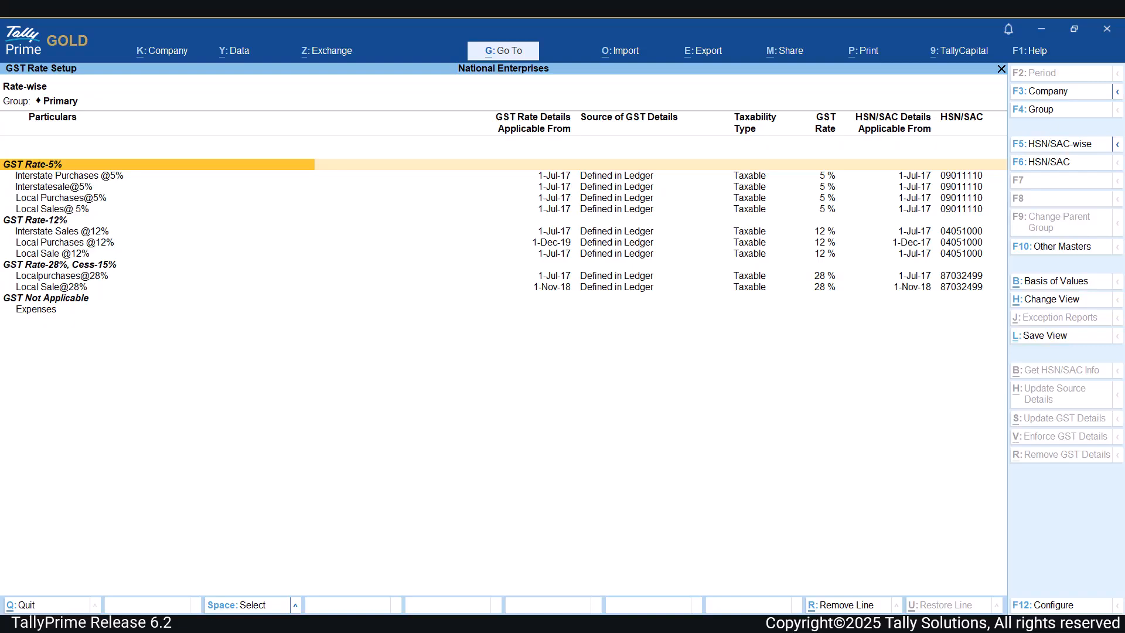
key(Down)
key(Down)
key(Down)
key(Down)
key(Down)
key(Down)
key(Down)
key(Down)
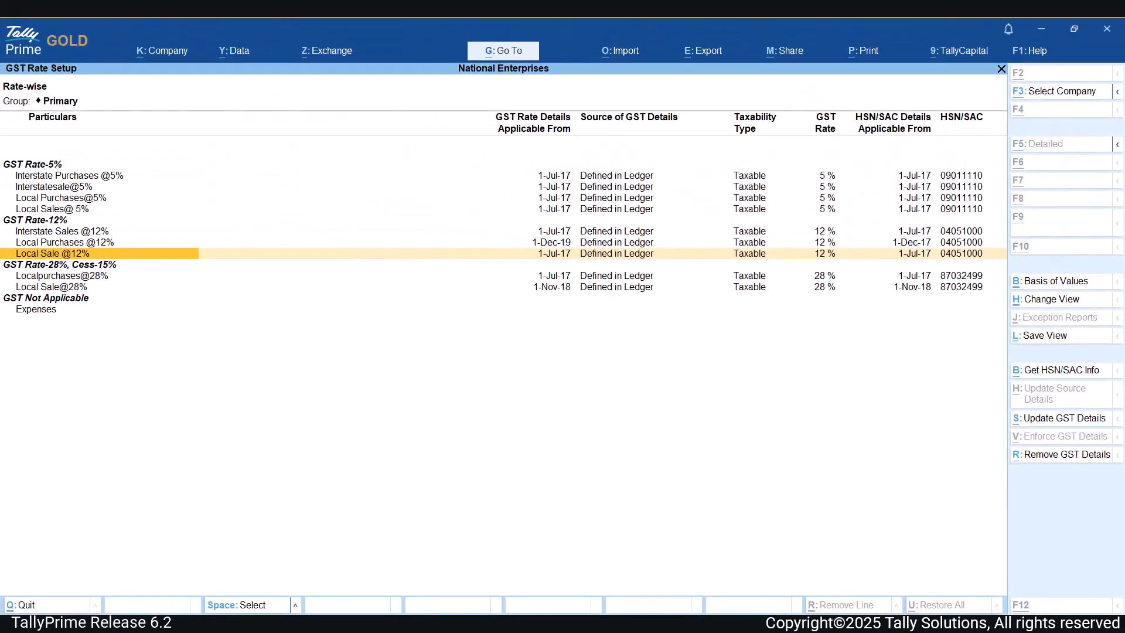
key(alt+s)
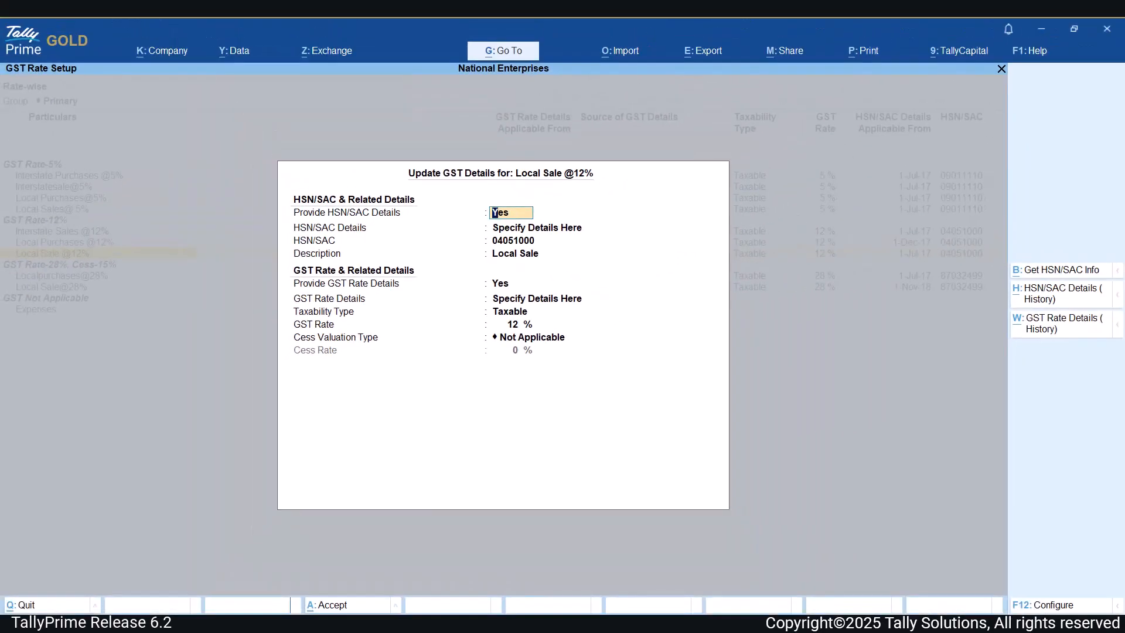
key(Return)
key(Return)
key(Return)
key(Return)
key(Return)
key(Return)
key(Return)
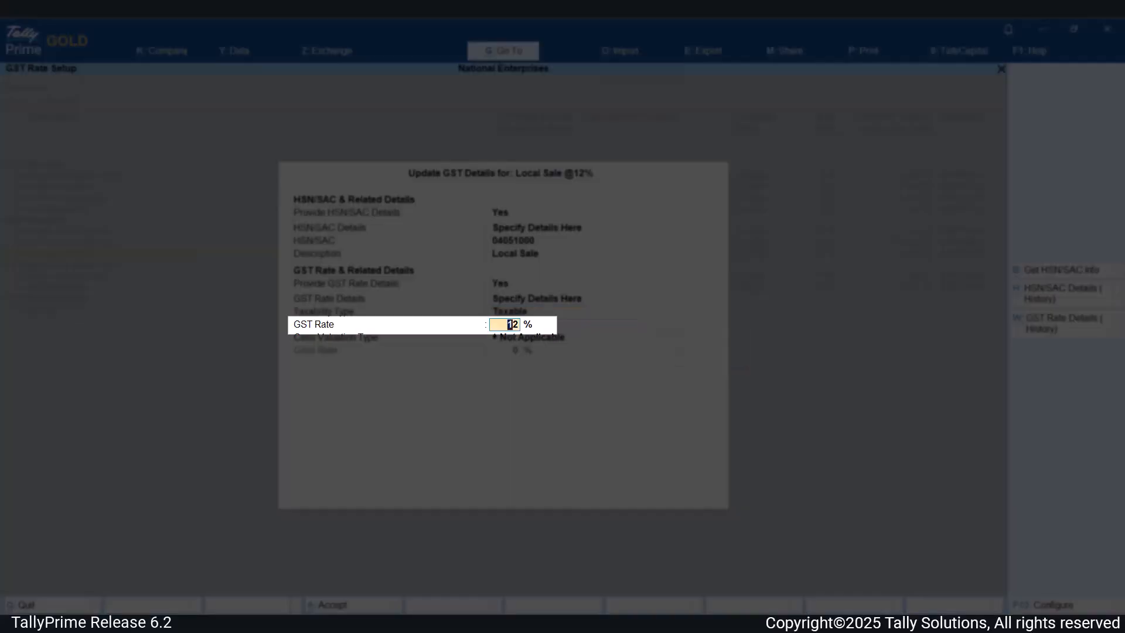
text(5)
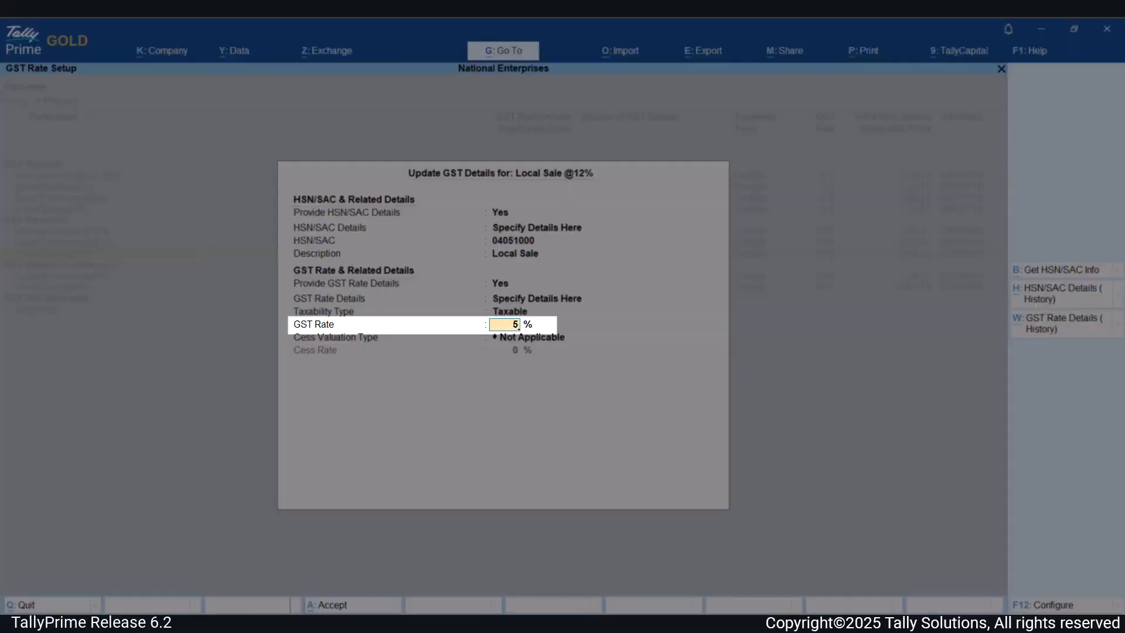
key(Return)
key(Return)
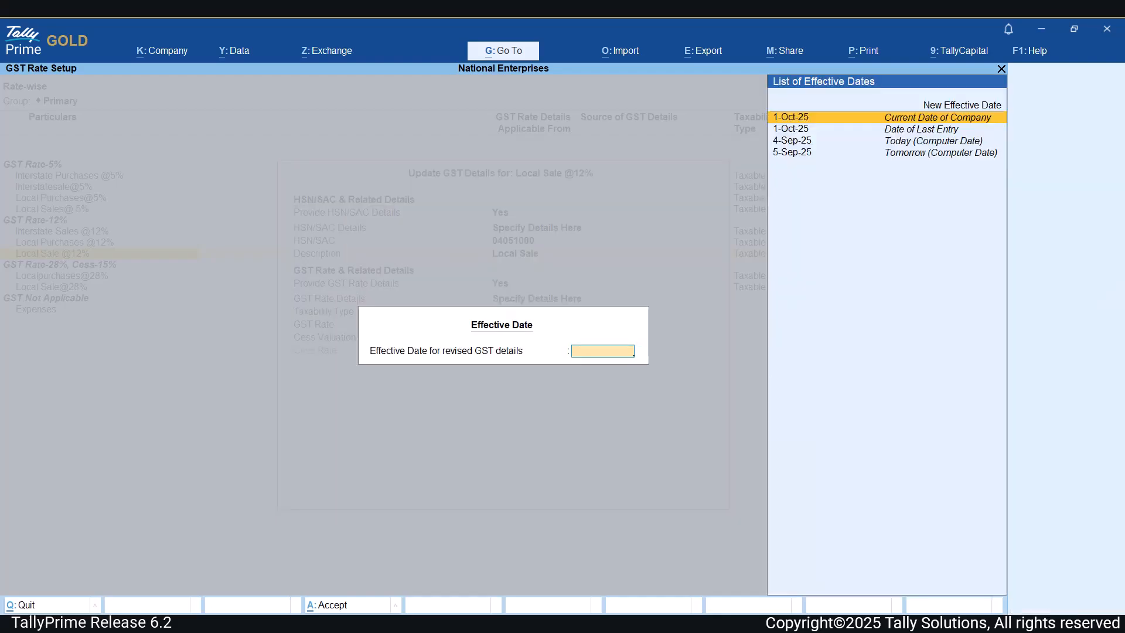
Enter 22-9-25 as the new effective date for the Local Sale ledger's revised GST details and accept the update
key(Up)
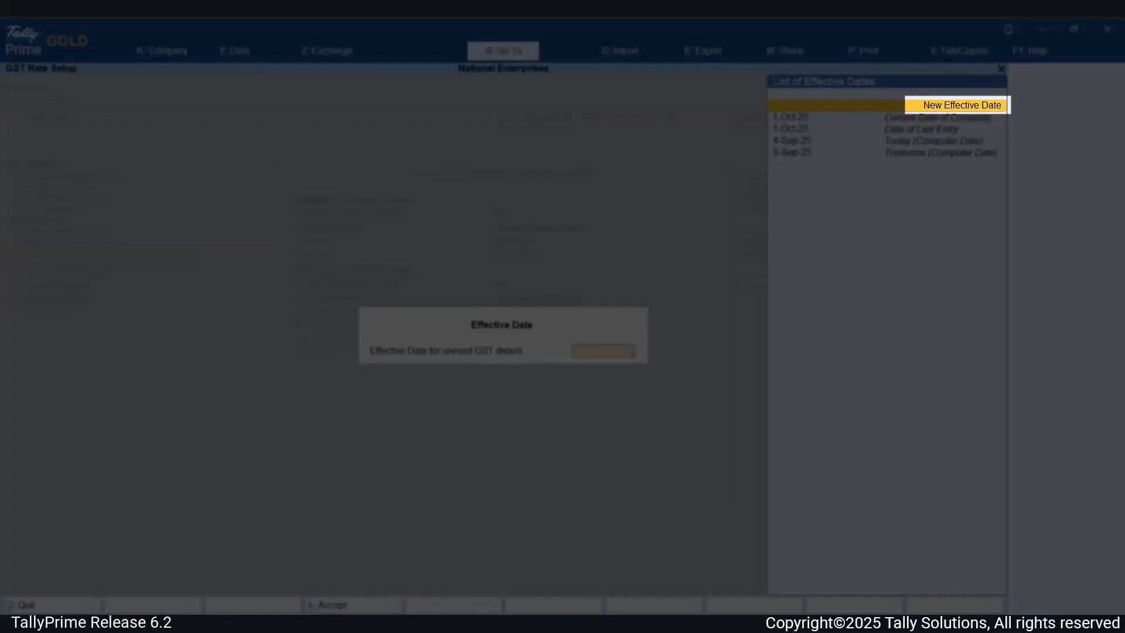
key(Return)
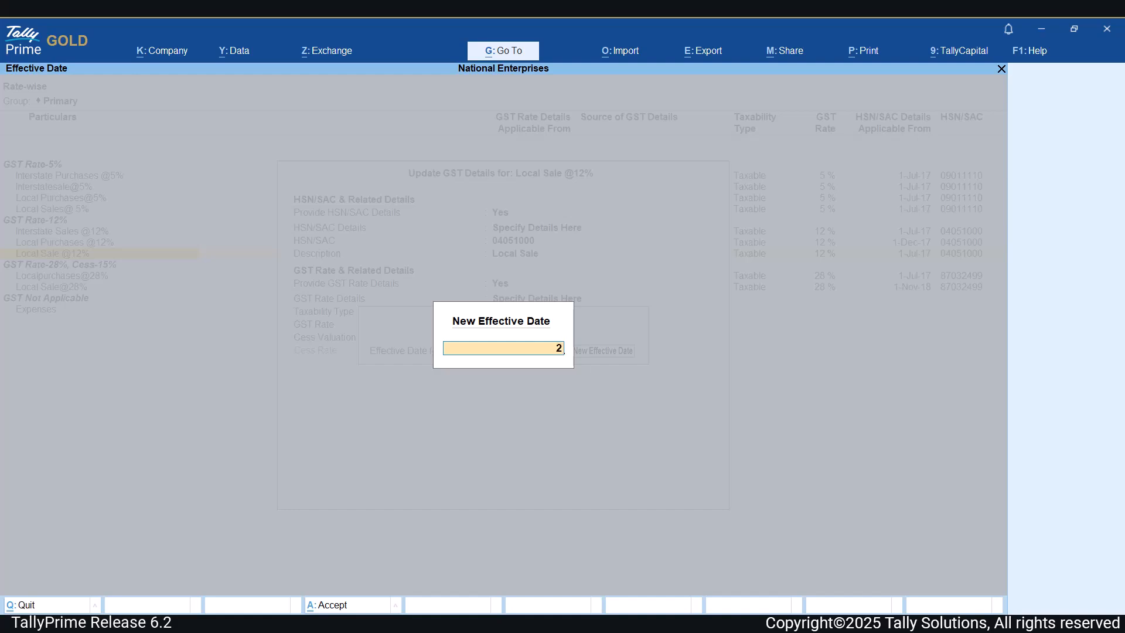
text(22-9-25)
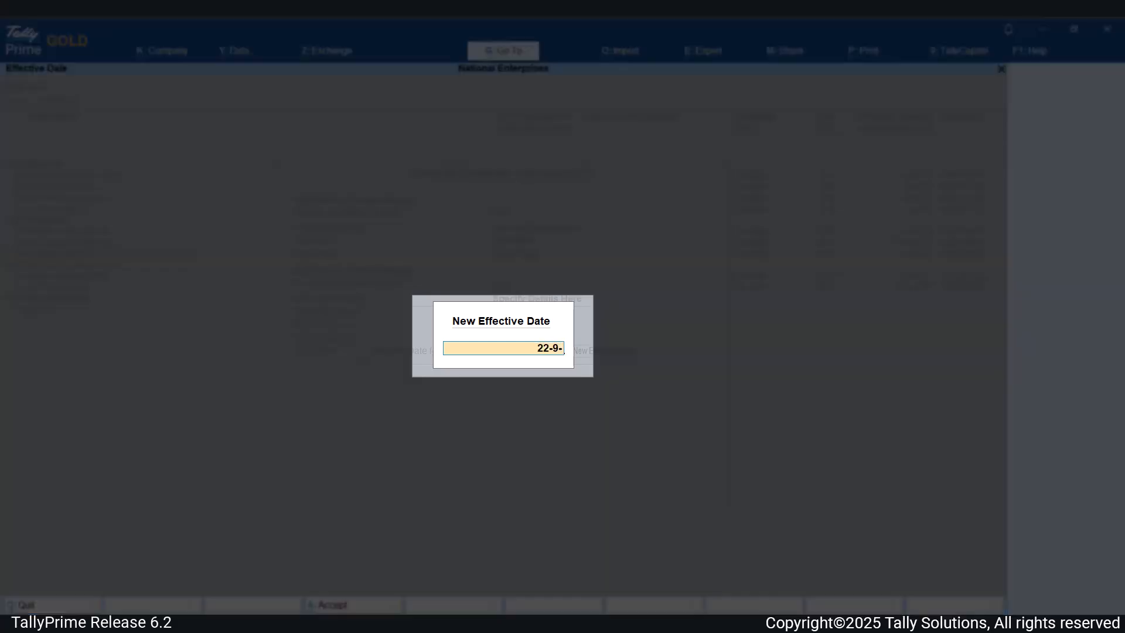
key(Return)
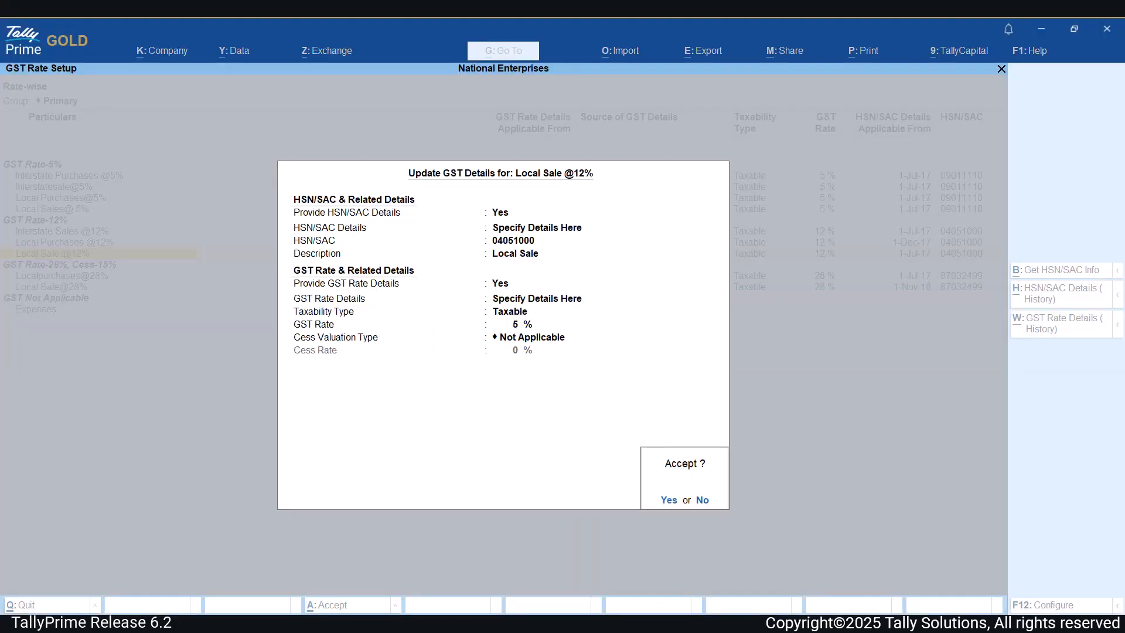
key(Return)
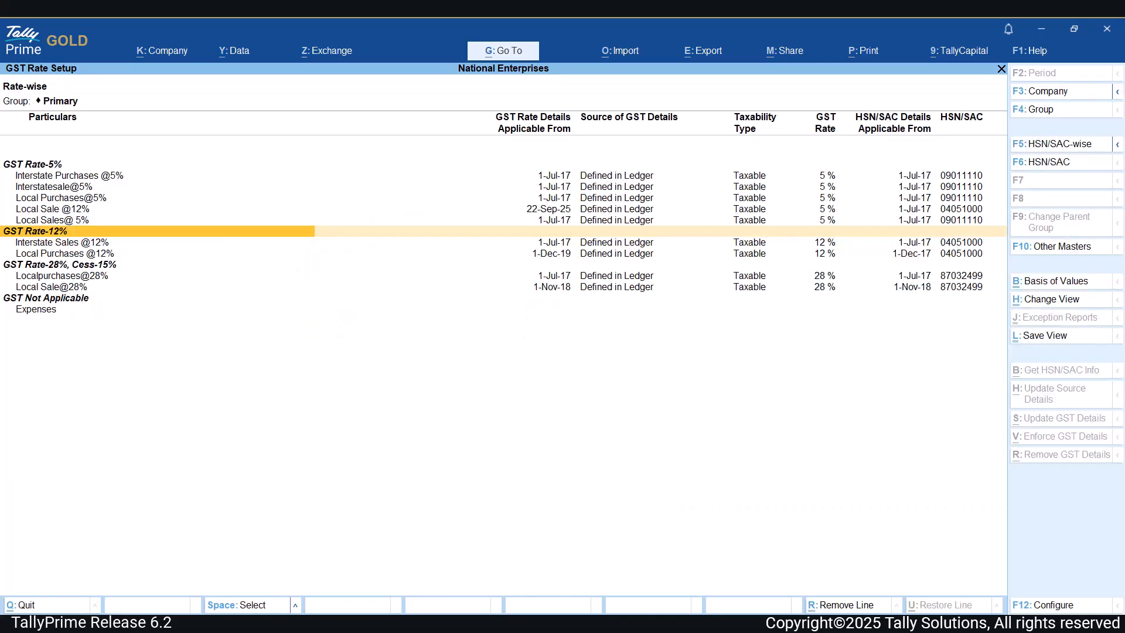
key(Up)
key(Right)
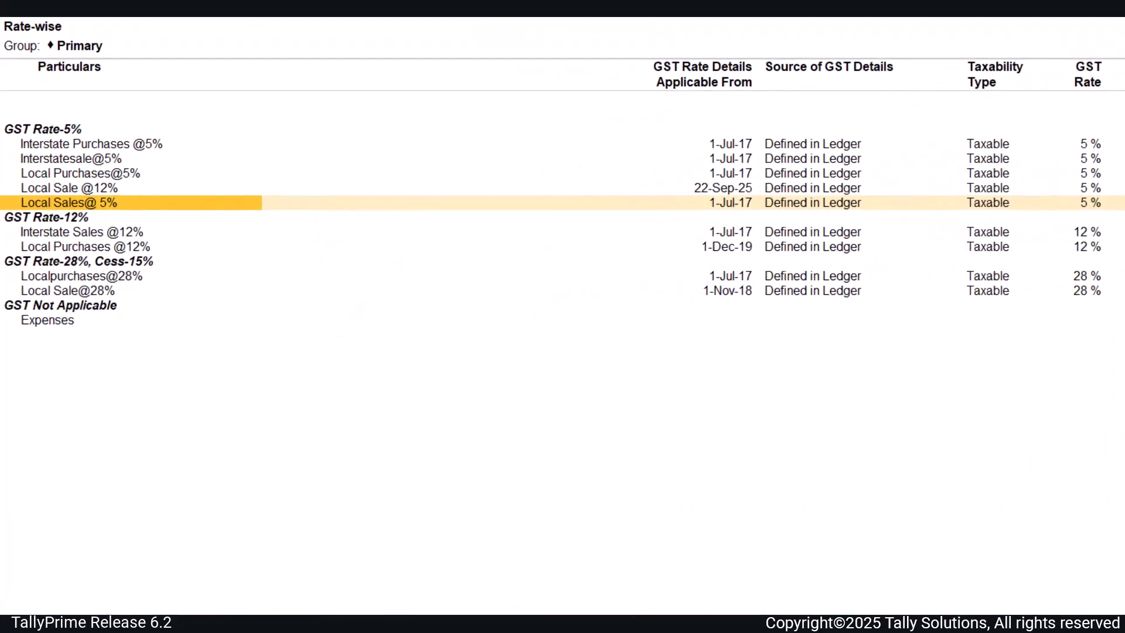
key(Right)
key(Right)
key(Right)
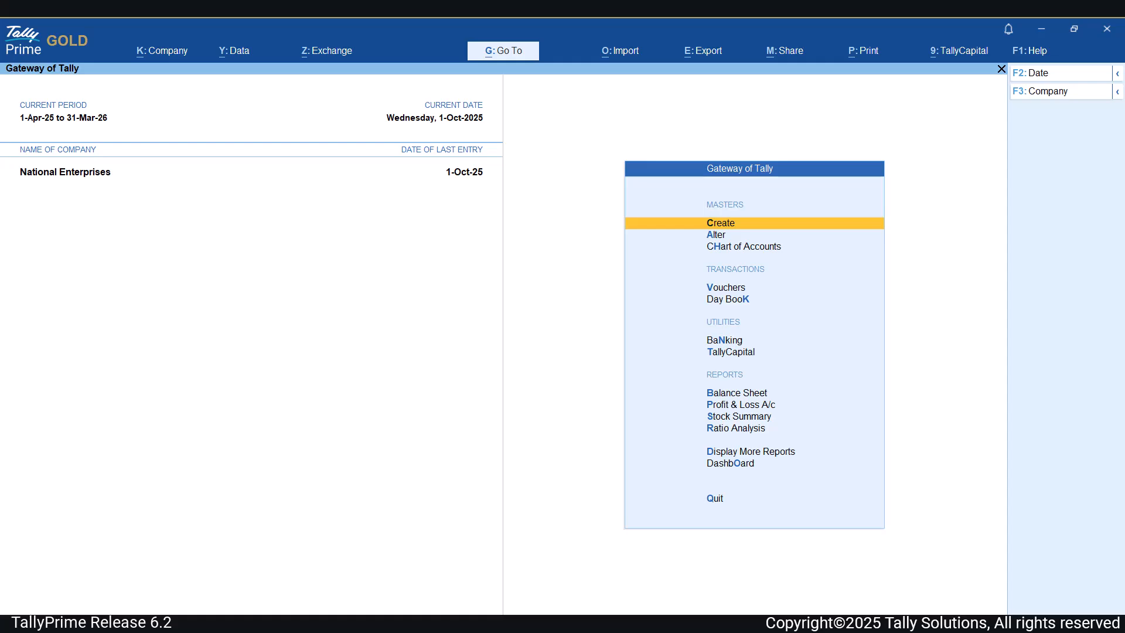
Open the GST Rate Setup report for the Stock Items inventory masters
key(alt+g)
text(Gst rate)
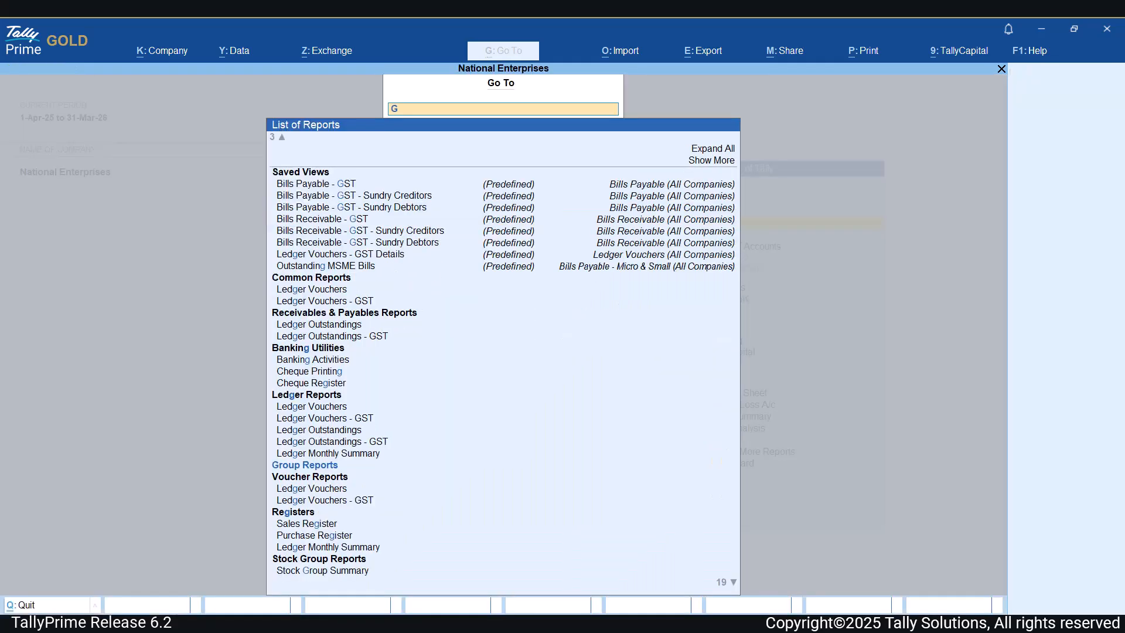
key(Return)
key(Down)
key(Down)
key(Down)
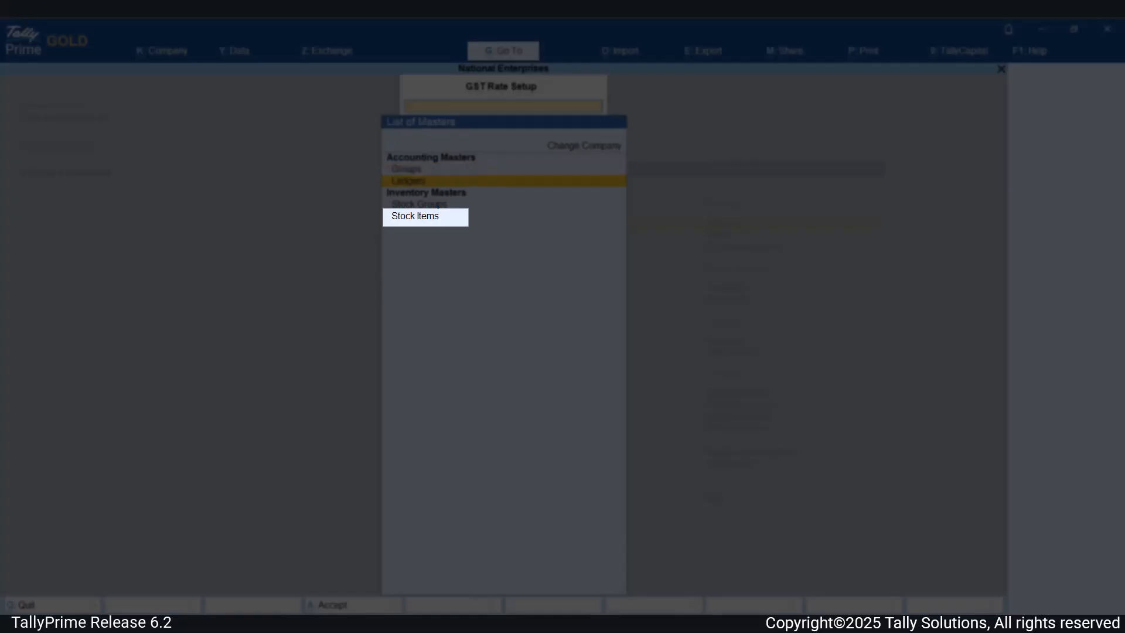
key(Return)
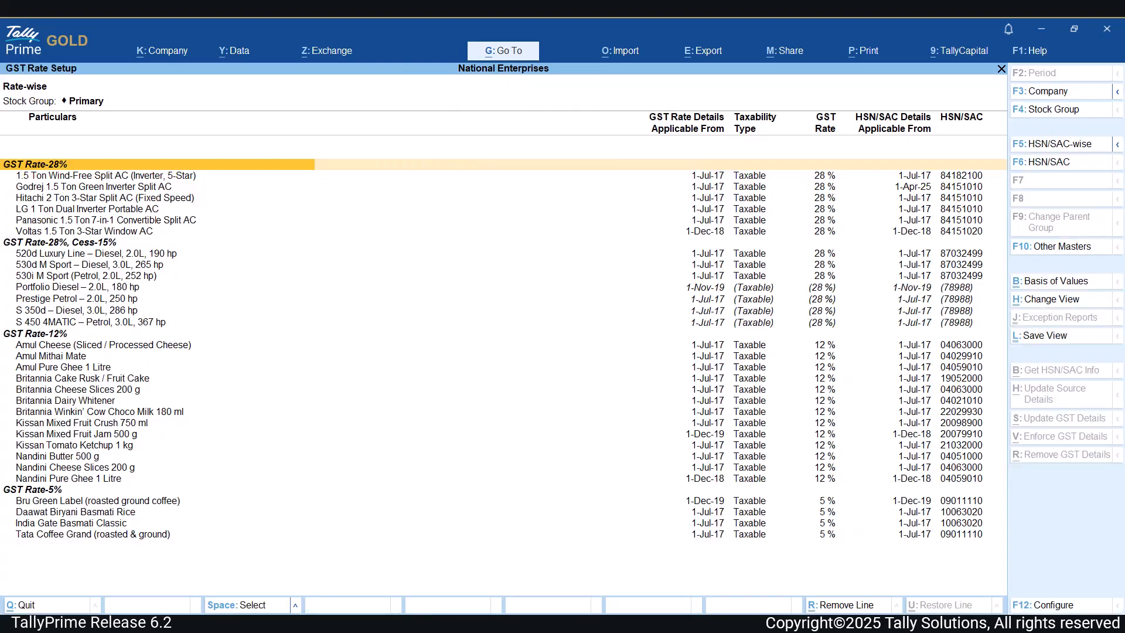
Update the GST details of the stock item Amul Cheese (Sliced / Processed Cheese) with a GST rate of 18%
key(Down)
key(Down)
key(Down)
key(Down)
key(Down)
key(Down)
key(Down)
key(Down)
key(Down)
key(Down)
key(Down)
key(Down)
key(Down)
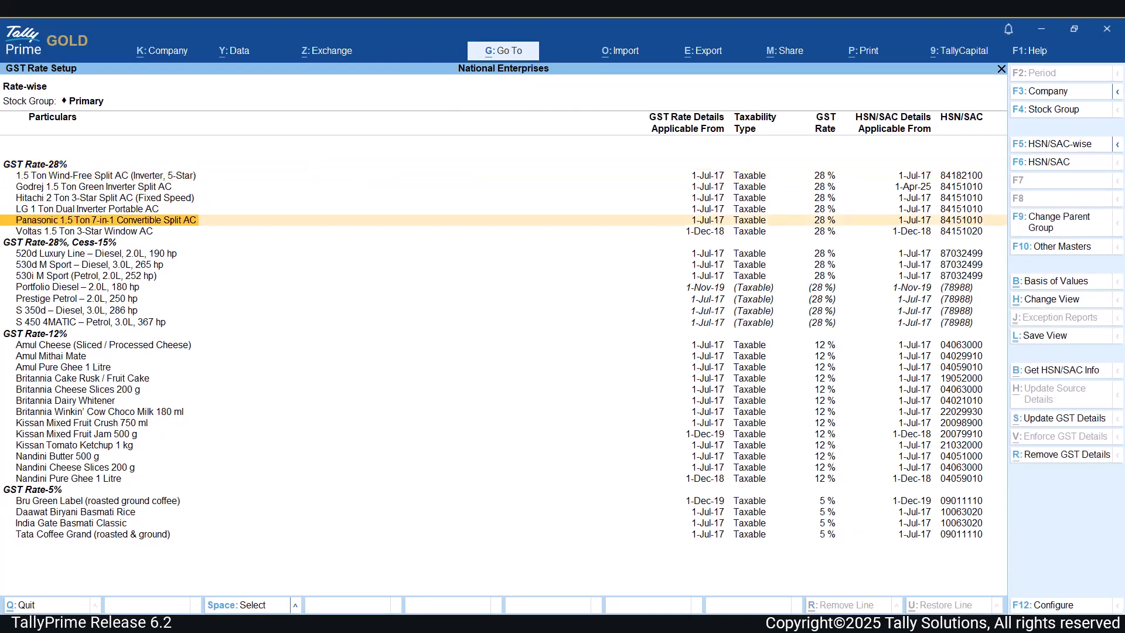
key(Down)
key(Down)
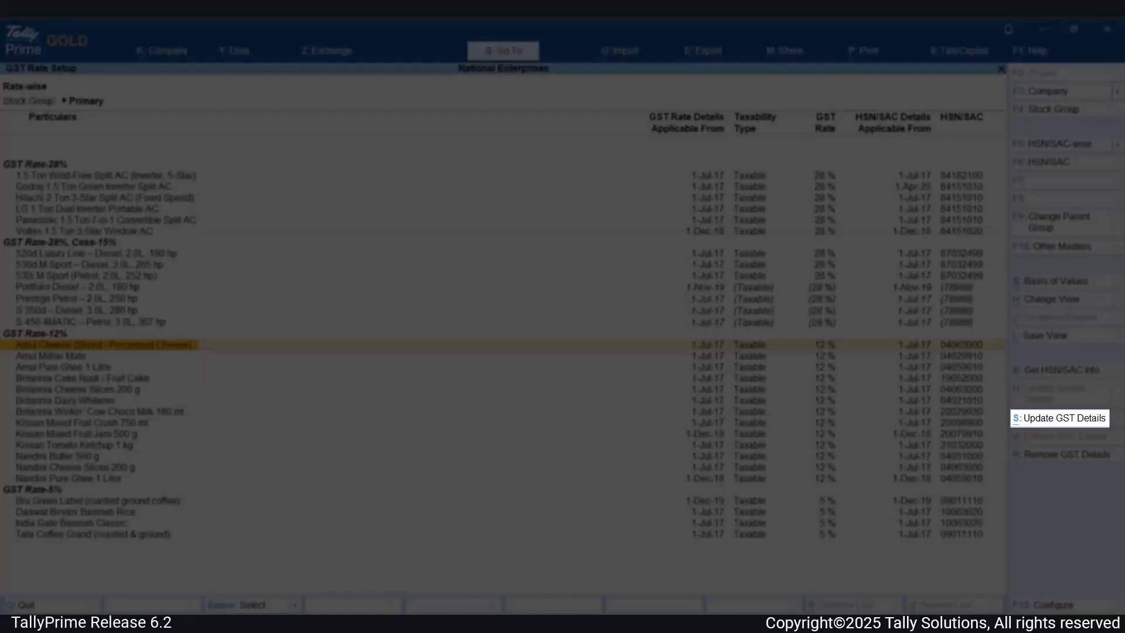
key(alt+s)
key(Return)
key(Return)
key(Return)
key(Return)
key(Return)
key(Return)
key(Return)
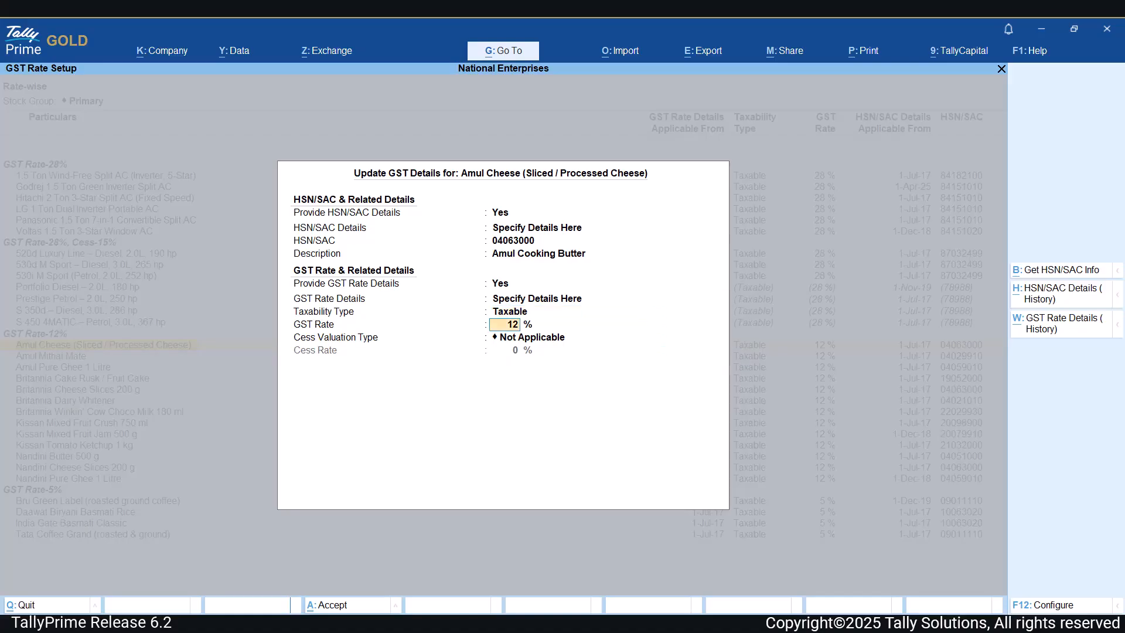
text(18)
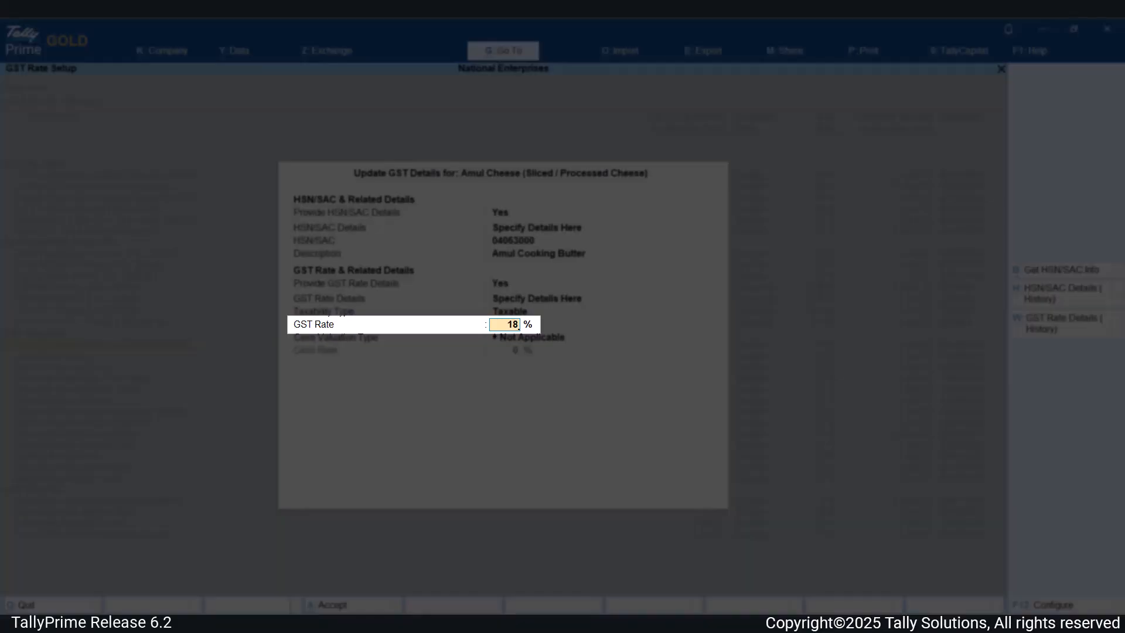
key(Return)
key(Return)
Enter 22-9-25 as the new effective date for Amul Cheese's revised GST details and accept the update
key(Up)
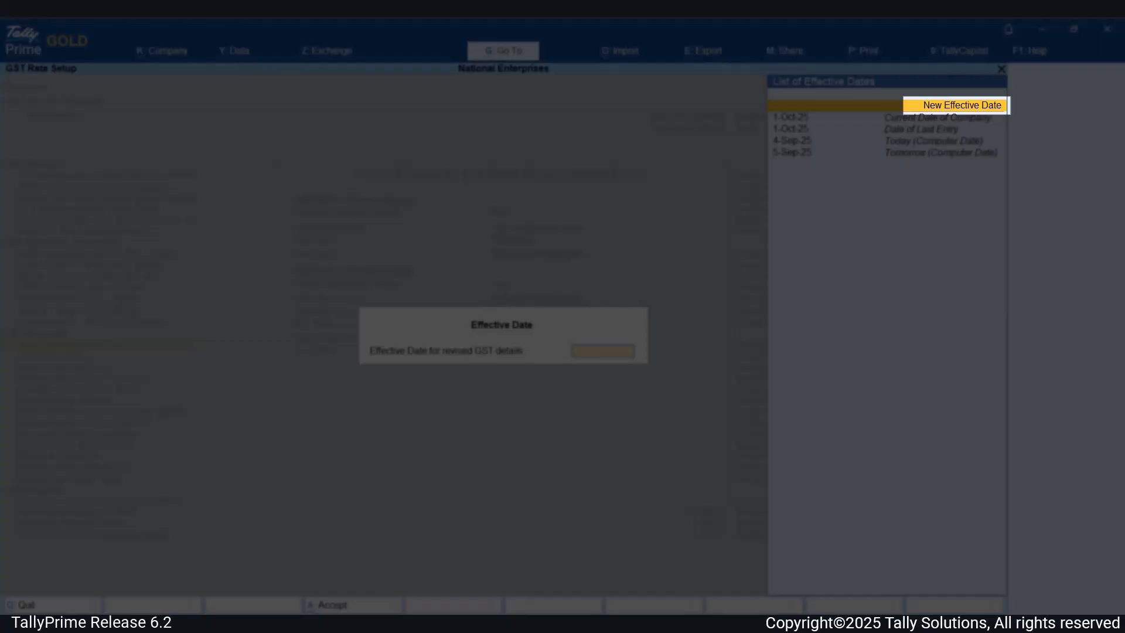
key(Return)
text(22-9-25)
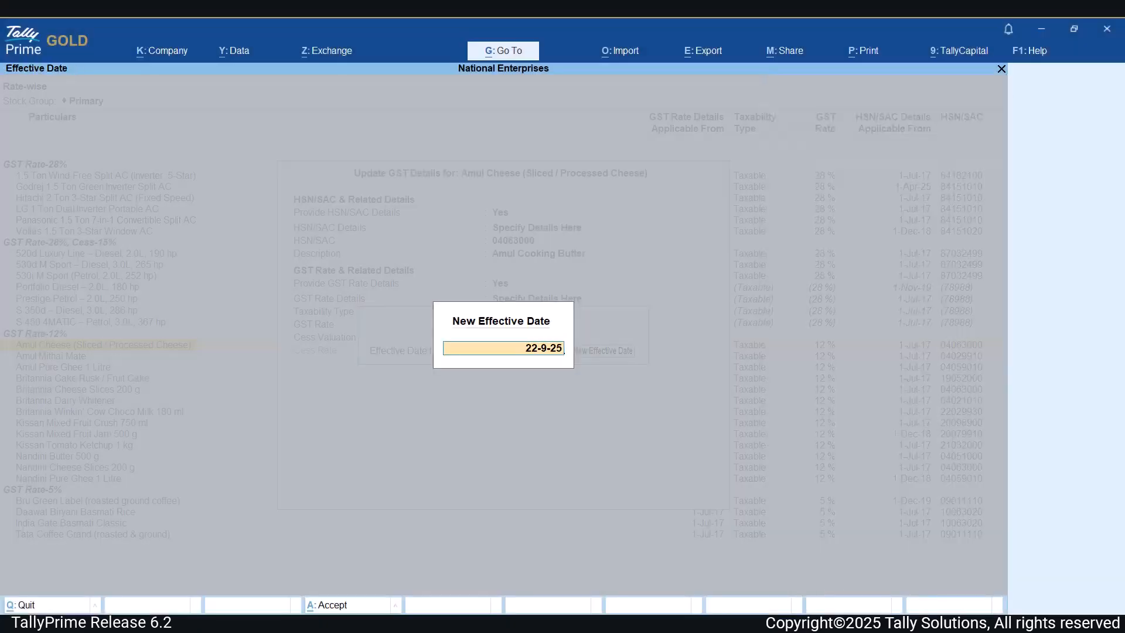
key(Return)
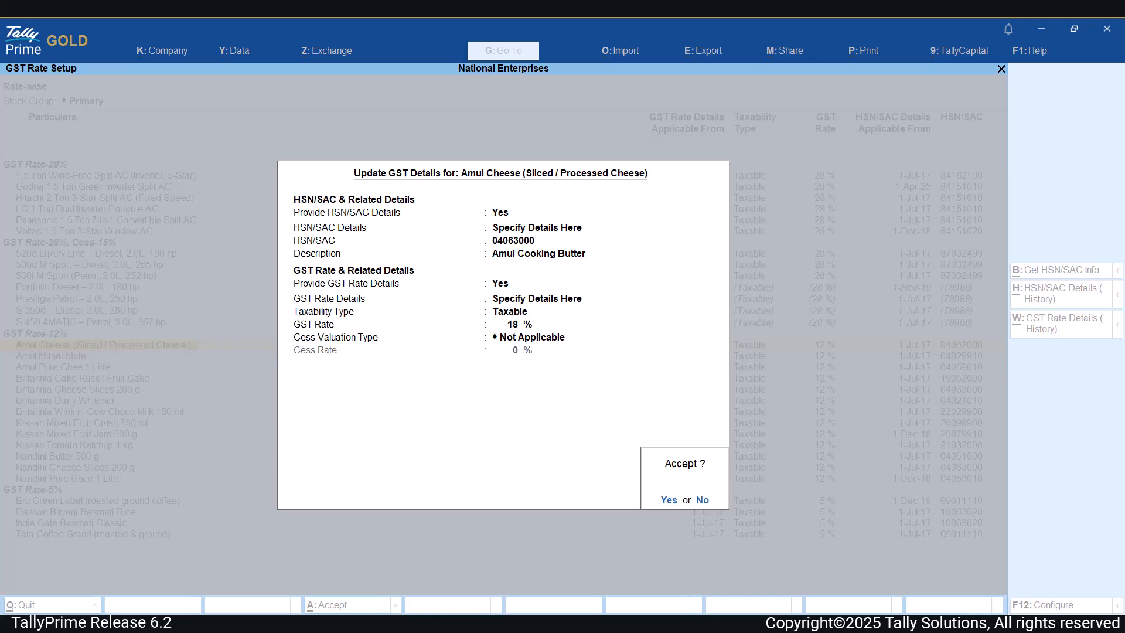
key(Return)
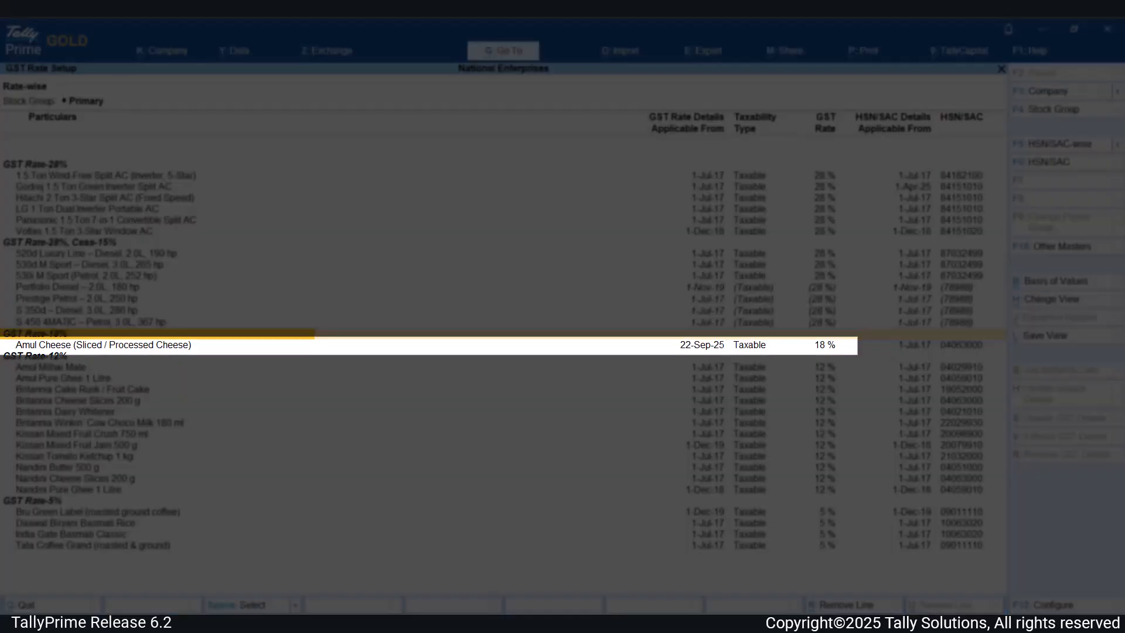
Update the GST details of the stock item Britannia Cake Rusk / Fruit Cake with a GST rate of 5%
key(Down)
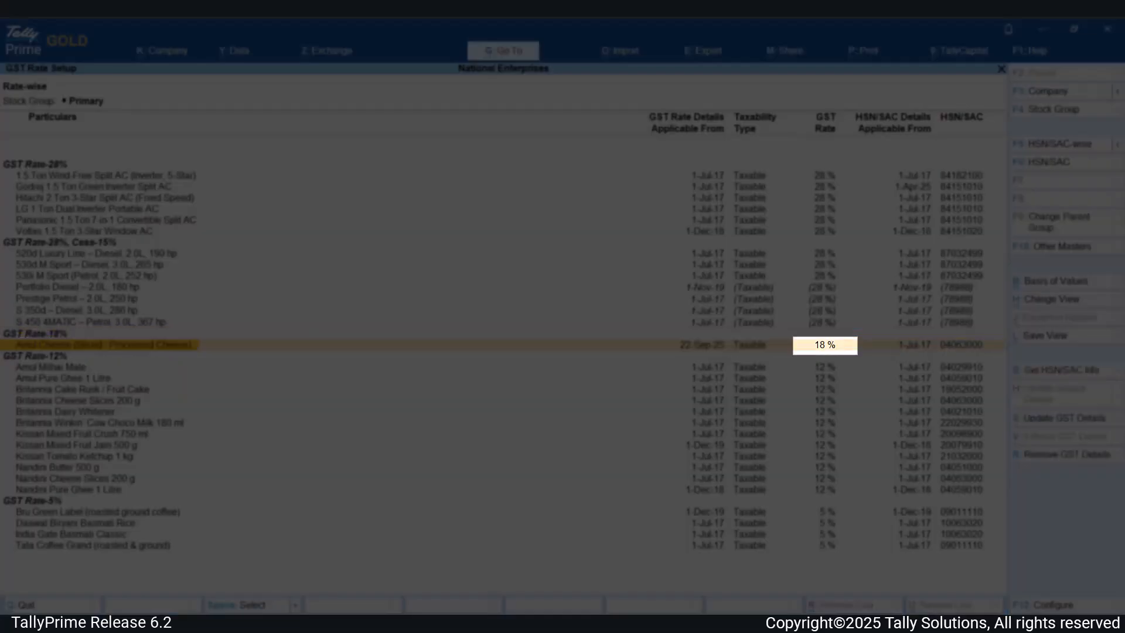
key(Down)
key(Down)
key(Down)
key(Down)
key(alt+s)
key(Return)
key(Return)
key(Return)
key(Return)
key(Return)
key(Return)
key(Return)
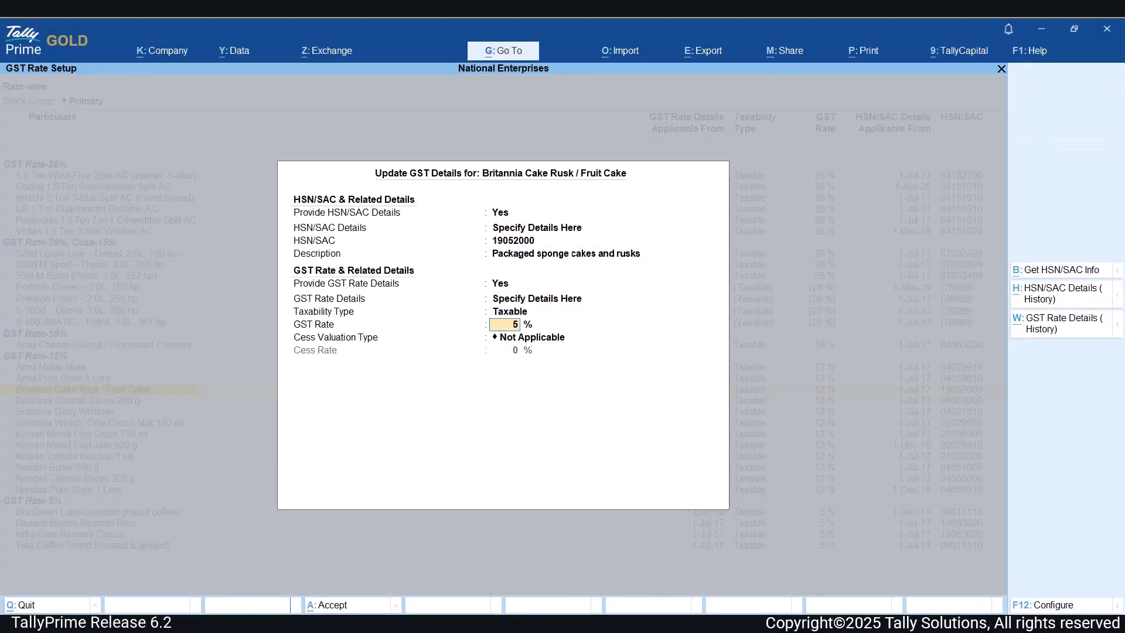
text(5)
key(Return)
key(Return)
Enter 22-9 as the new effective date for Britannia Cake Rusk's revised GST details and accept the update
key(Up)
key(Return)
text(22-9)
key(Return)
key(Return)
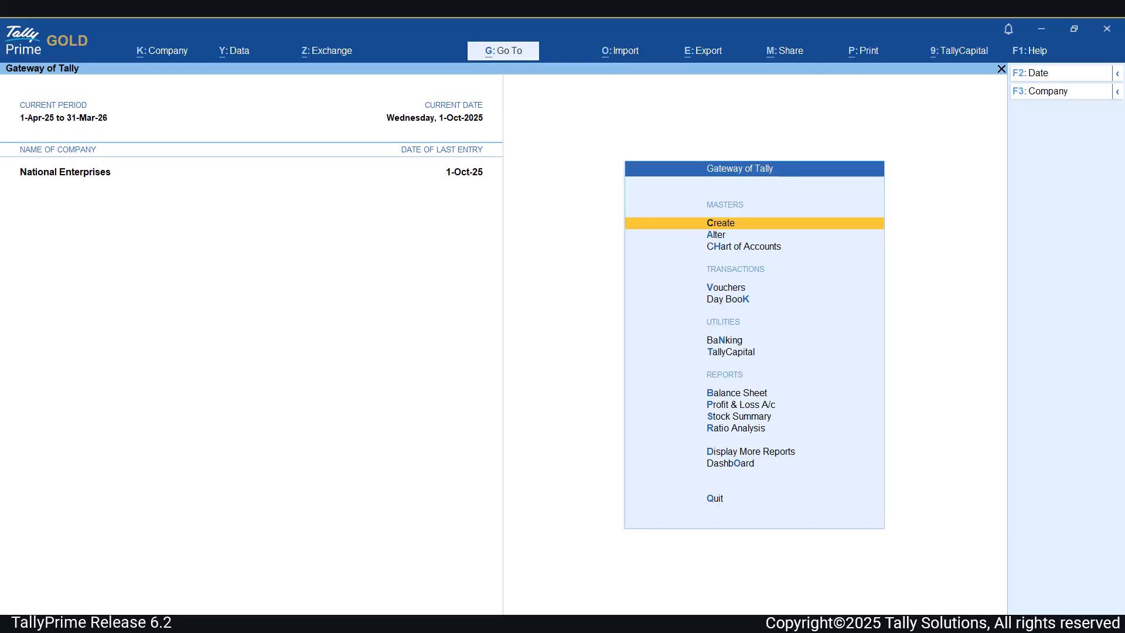
Open the GST Rate Setup report for stock groups
key(alt+g)
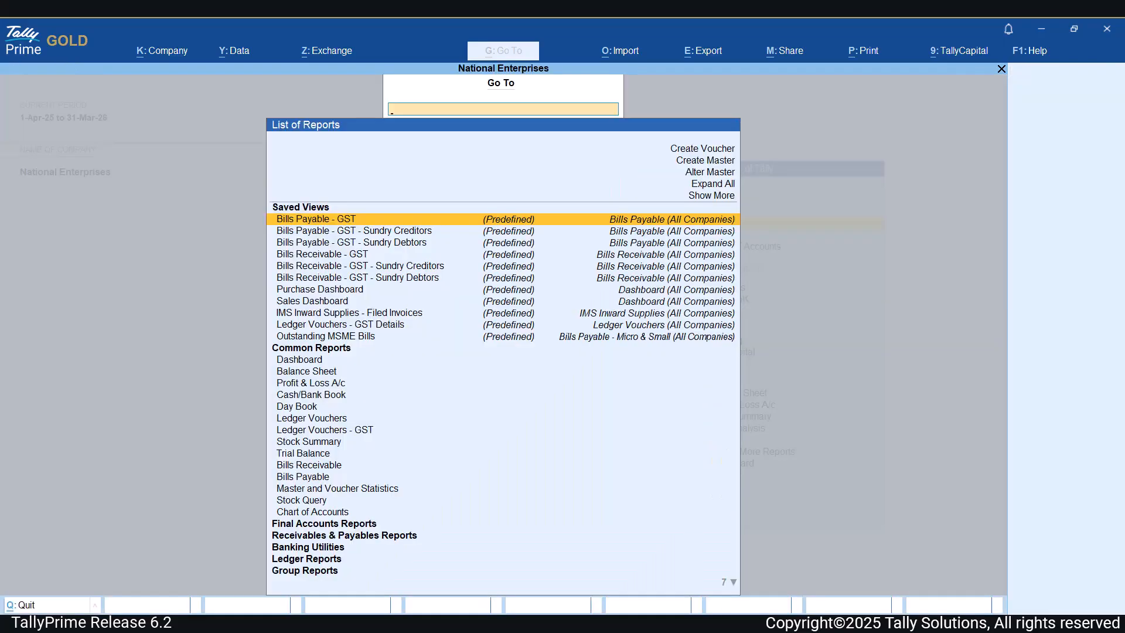
text(rate)
key(Return)
key(Down)
key(Down)
key(Return)
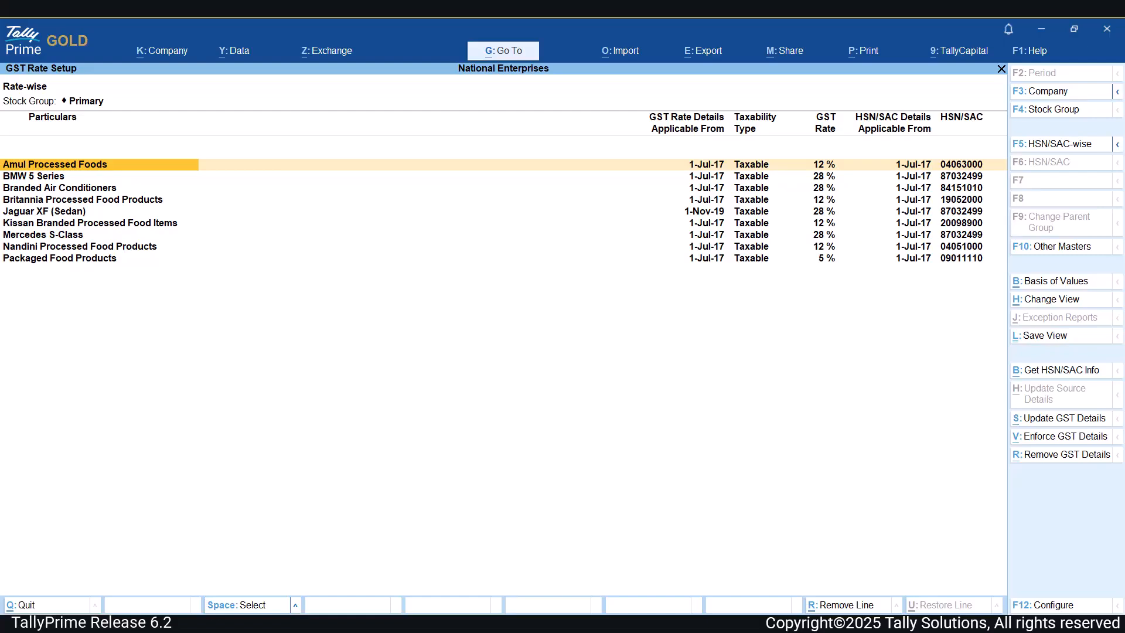
Update the GST details of the stock group BMW 5 Series with a GST rate of 40% and cess not applicable
key(Down)
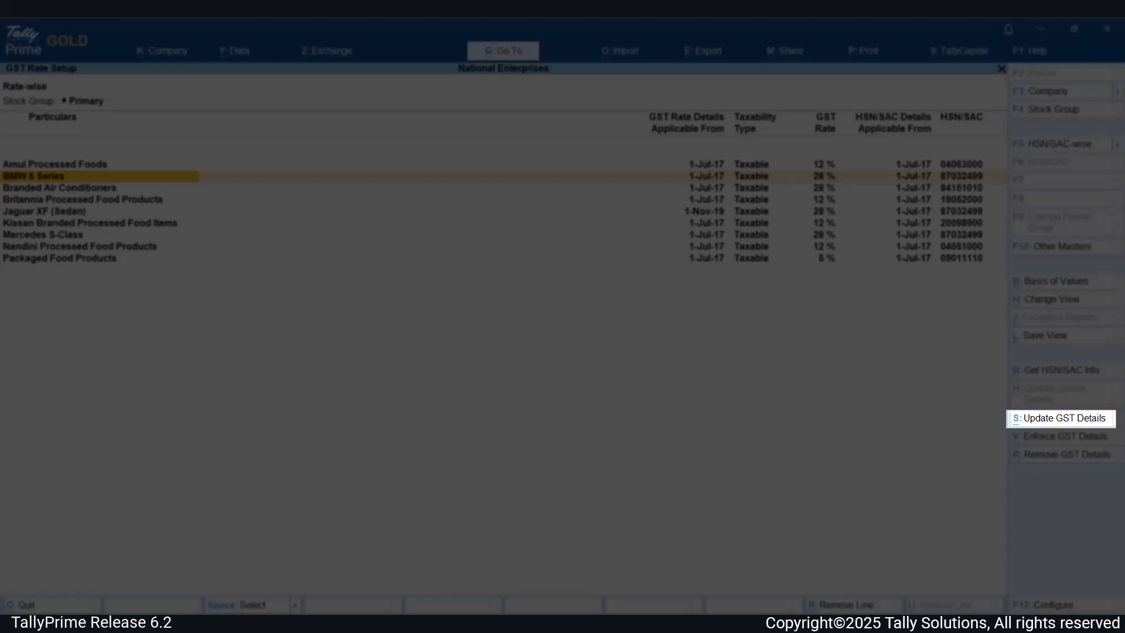
key(alt+s)
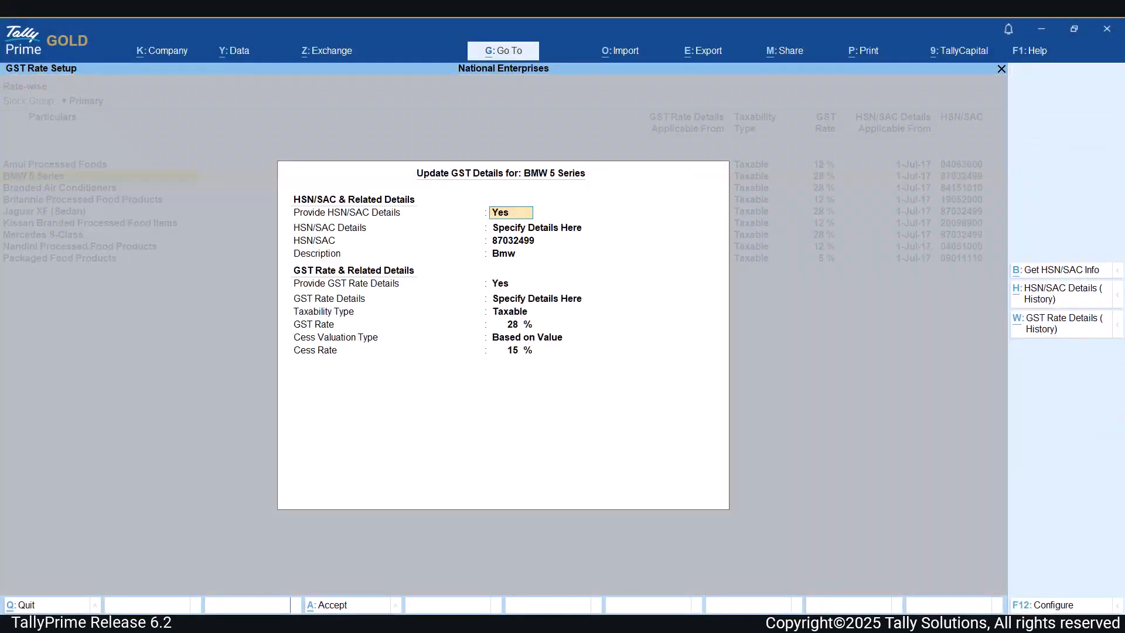
key(Return)
key(Return)
key(Return)
key(Return)
key(Return)
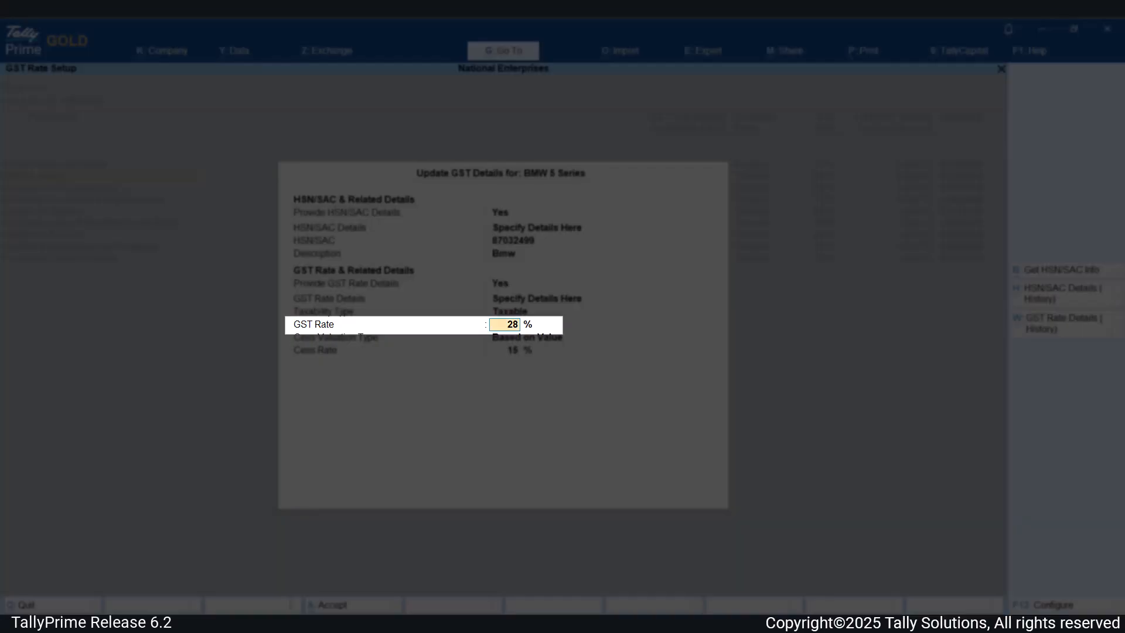
text(40)
key(Return)
key(Return)
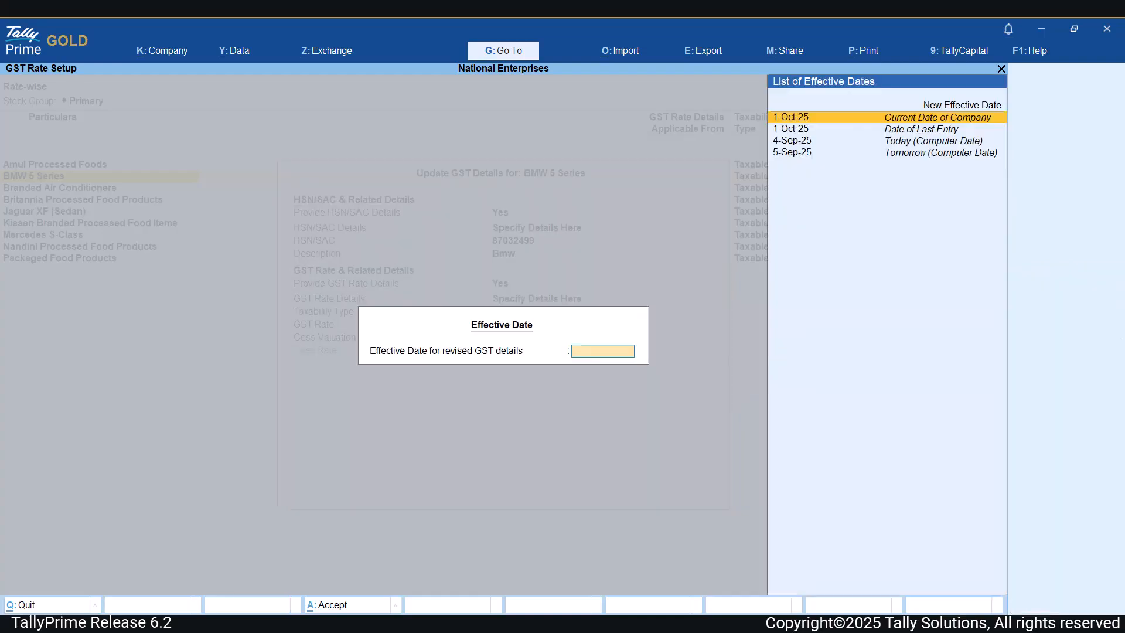
Enter 22-9-25 as the new effective date for BMW 5 Series' revised GST details and accept the update
key(Up)
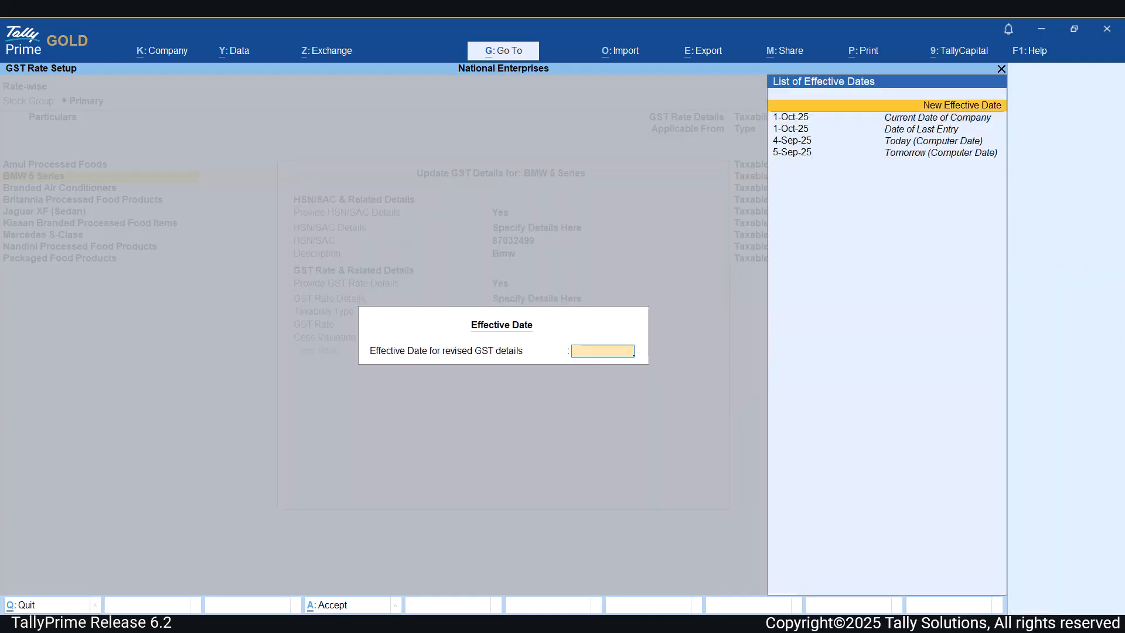
key(Return)
text(22)
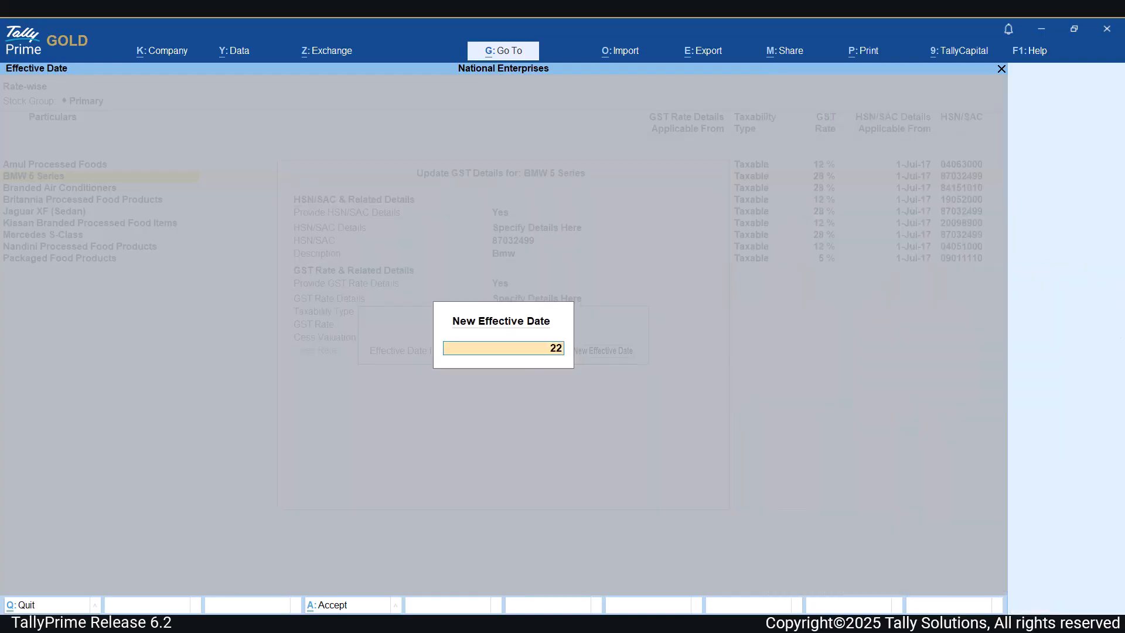
text(-9-25)
key(Return)
key(Return)
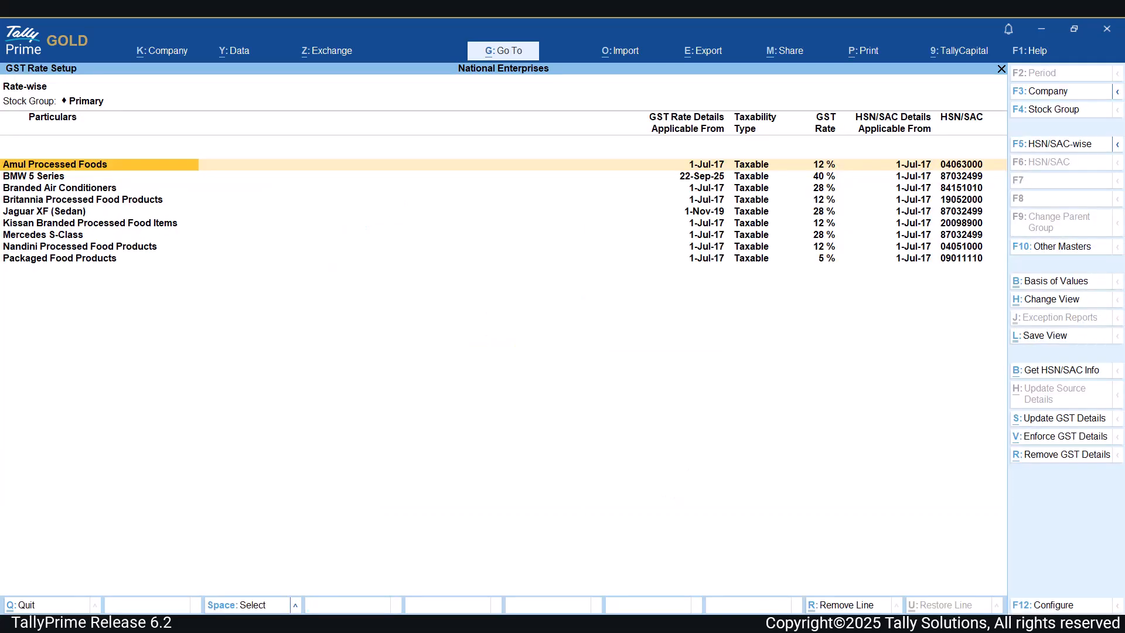
Expand the BMW 5 Series group and check the GST rates of the stock items under it
key(Down)
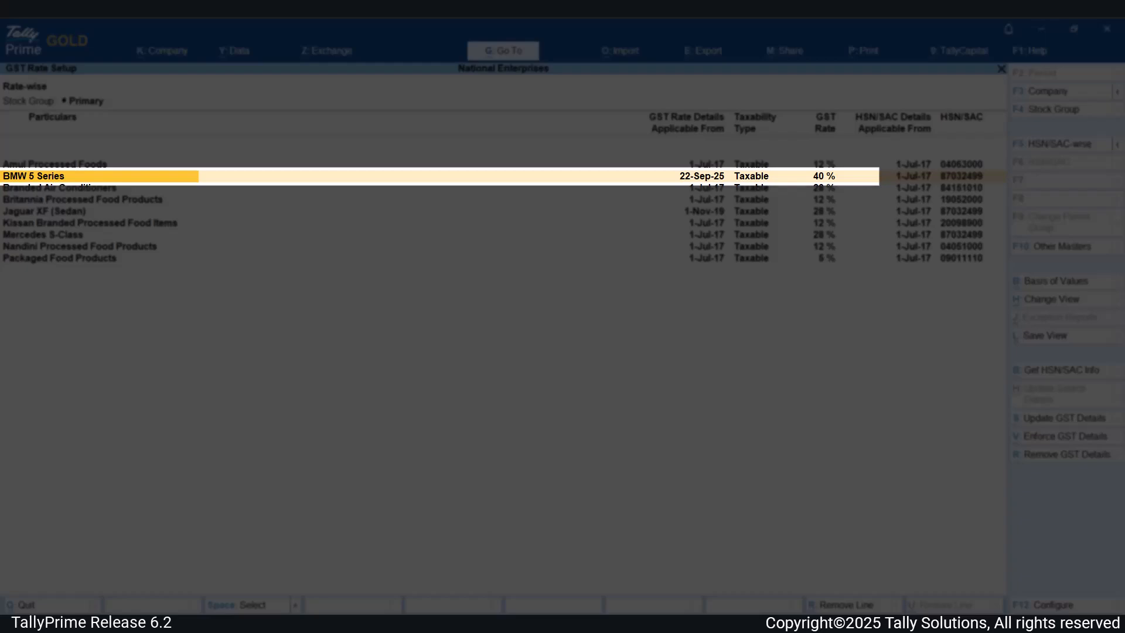
key(shift+Return)
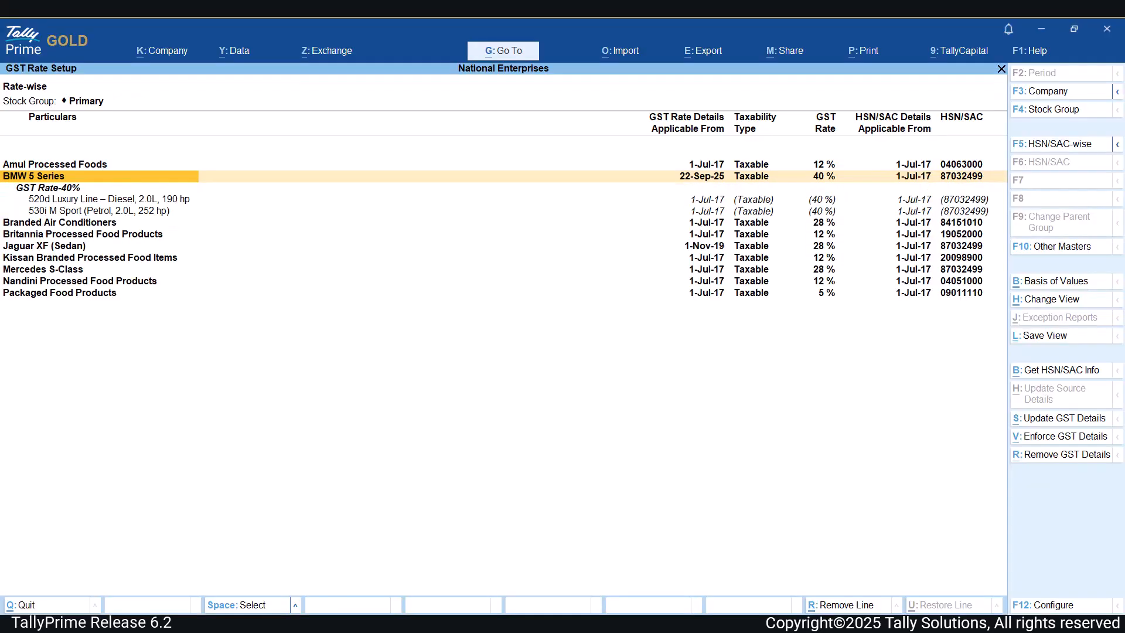
key(Down)
key(Down)
key(Down)
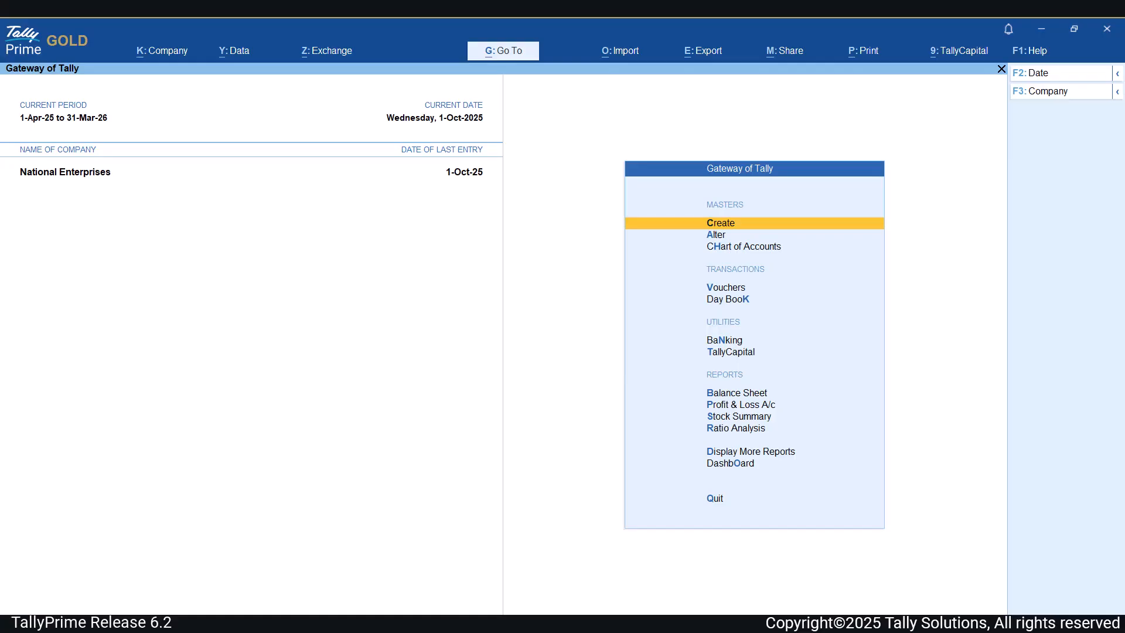
Open the GST Rate Setup report for stock items
key(alt+g)
text(Rate)
key(Return)
key(Down)
key(Down)
key(Down)
key(Return)
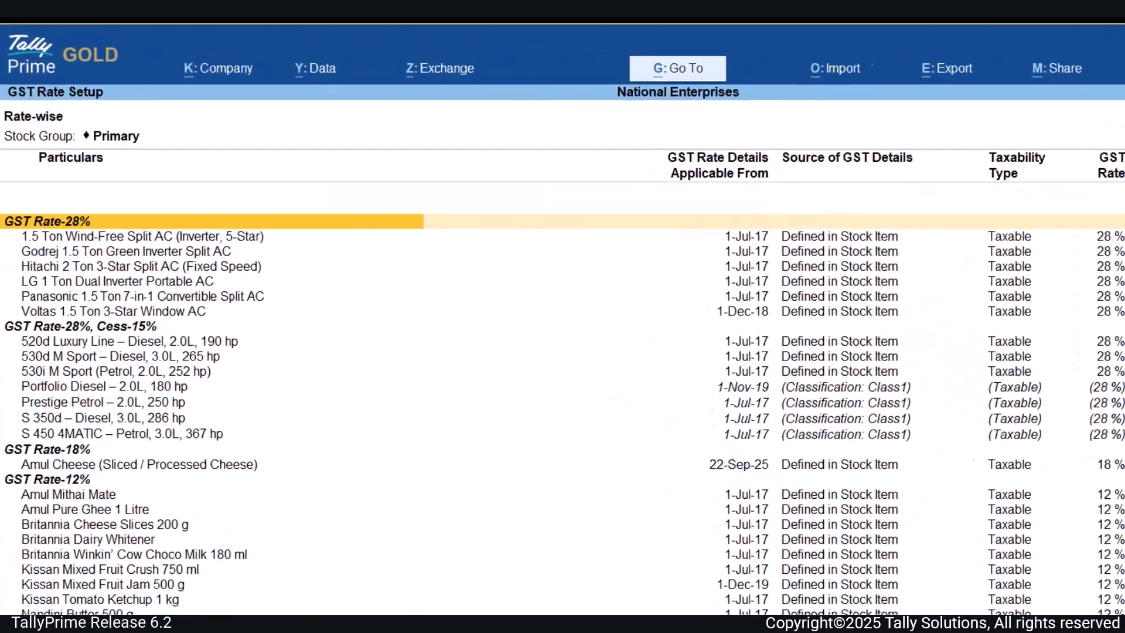
Open the source GST details of the stock item Portfolio Diesel – 2.0L, 180 hp, for updating
key(Down)
key(Down)
key(Down)
key(Down)
key(Down)
key(Down)
key(Down)
key(Down)
key(Down)
key(Down)
key(Down)
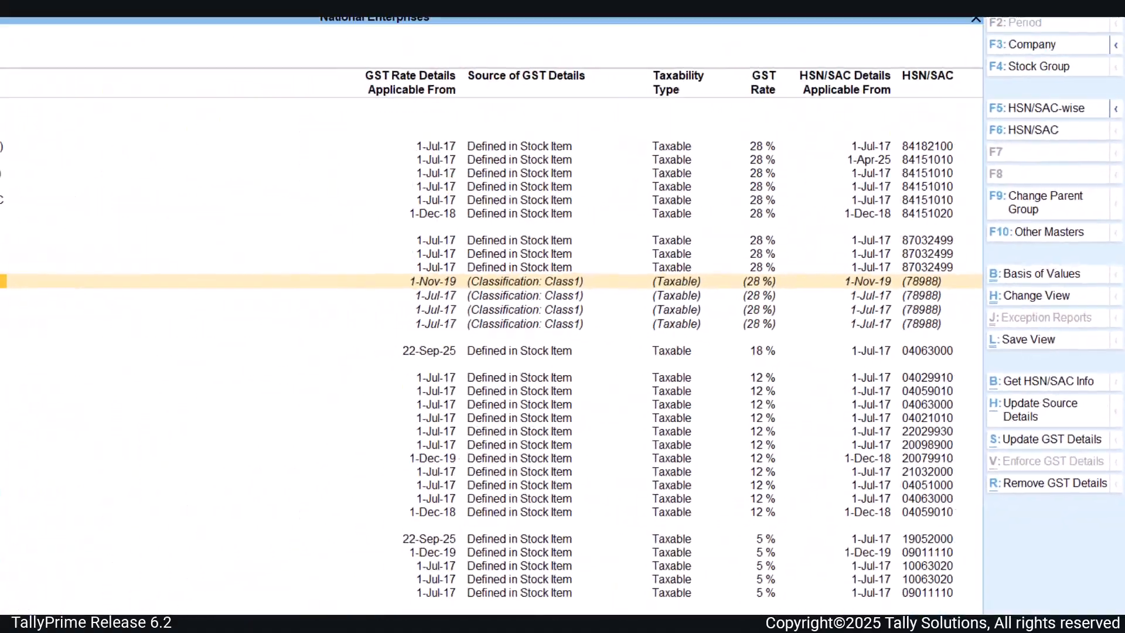
key(alt+h)
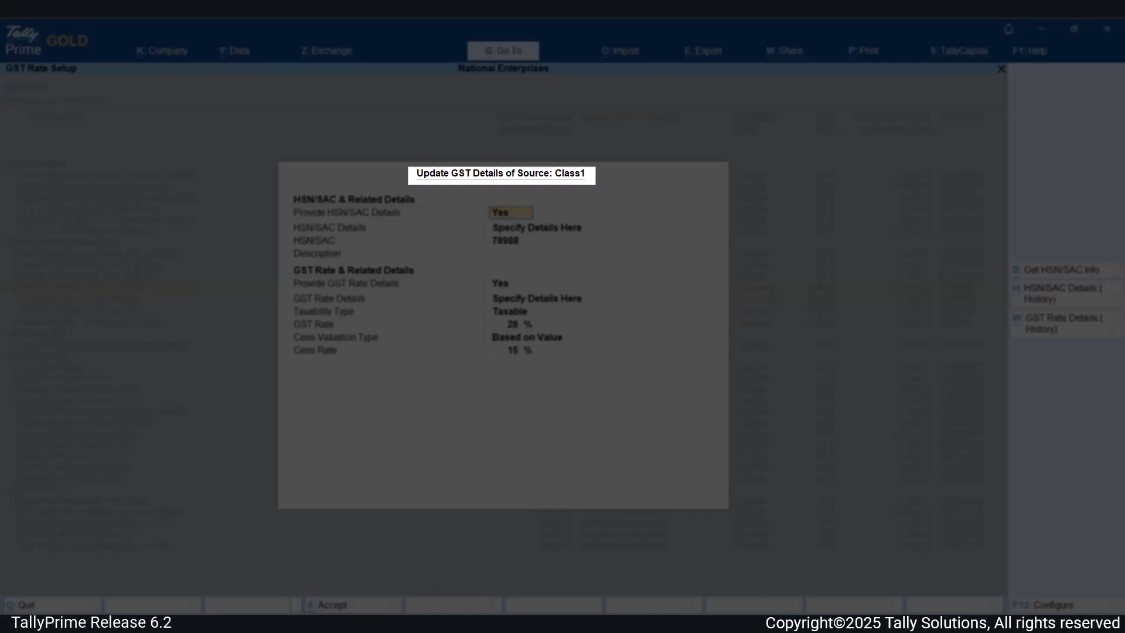
Set the GST classification Class1 to a GST rate of 40% with cess valuation type Not Applicable
key(Return)
key(Return)
key(Return)
key(Return)
key(Return)
key(Return)
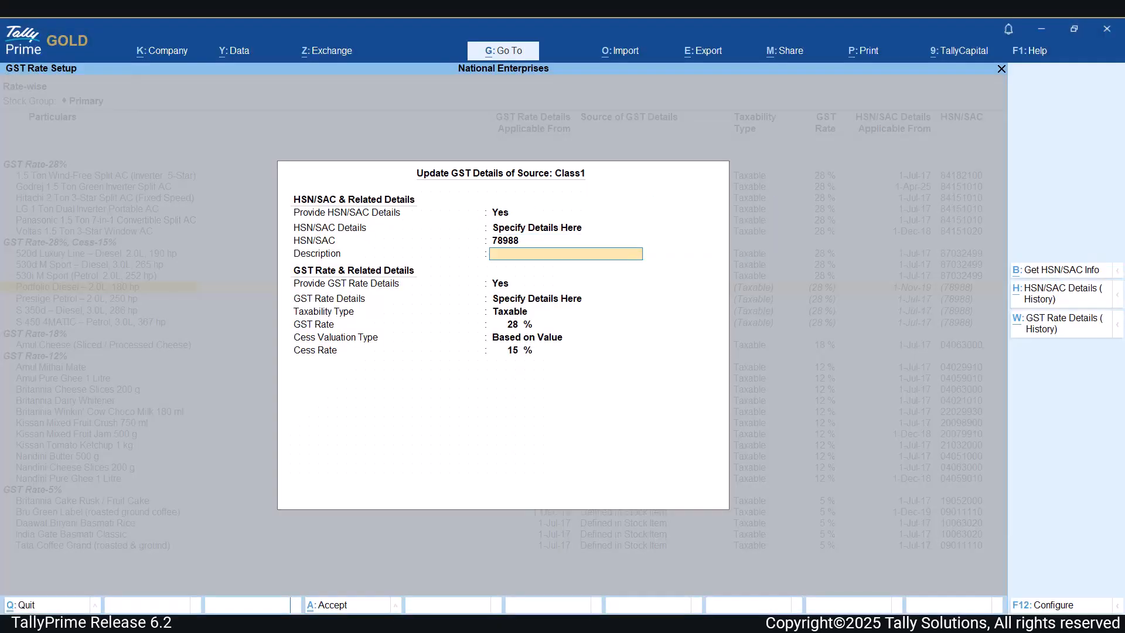
key(Return)
text(40)
key(Return)
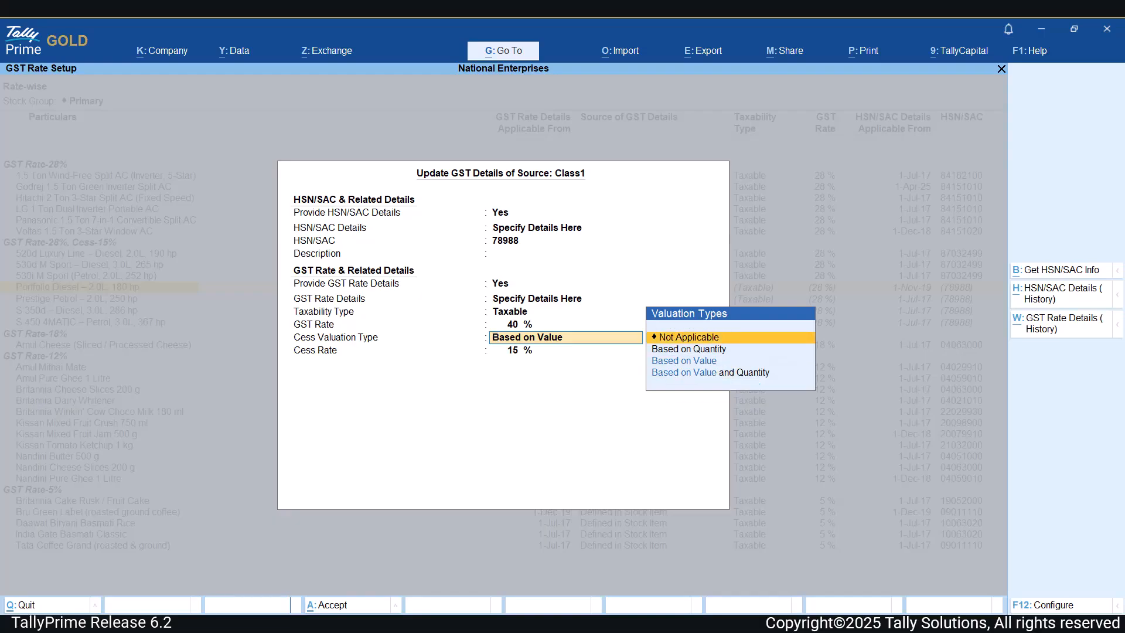
key(Return)
Enter 22-9-25 as the new effective date for Class1's revised GST details and accept the update
key(Up)
key(Return)
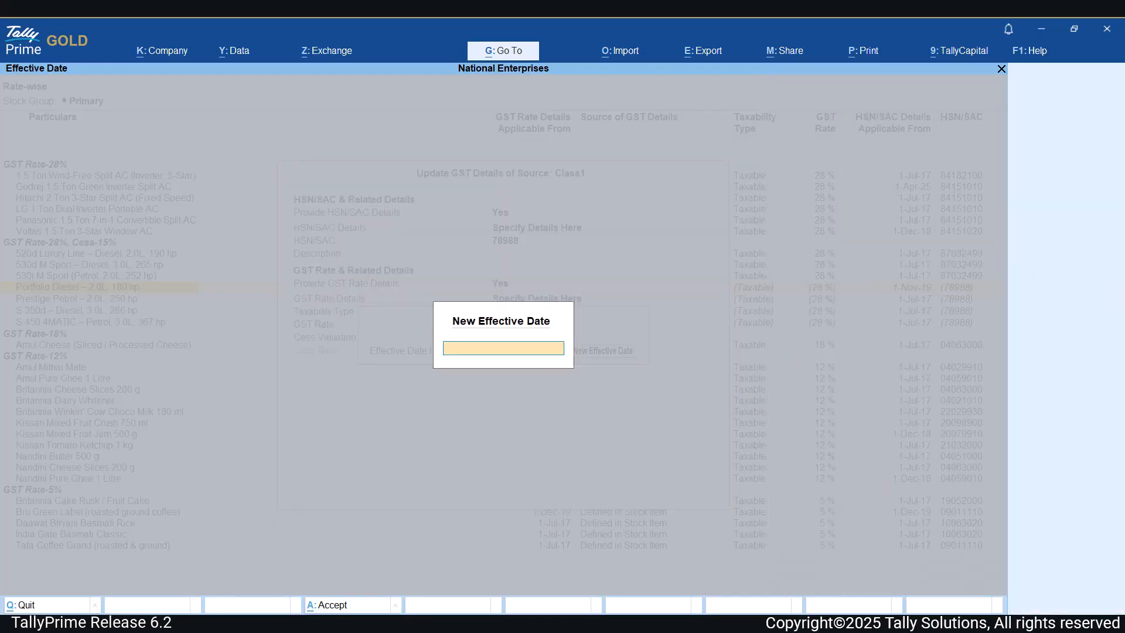
text(22-9-25)
key(Return)
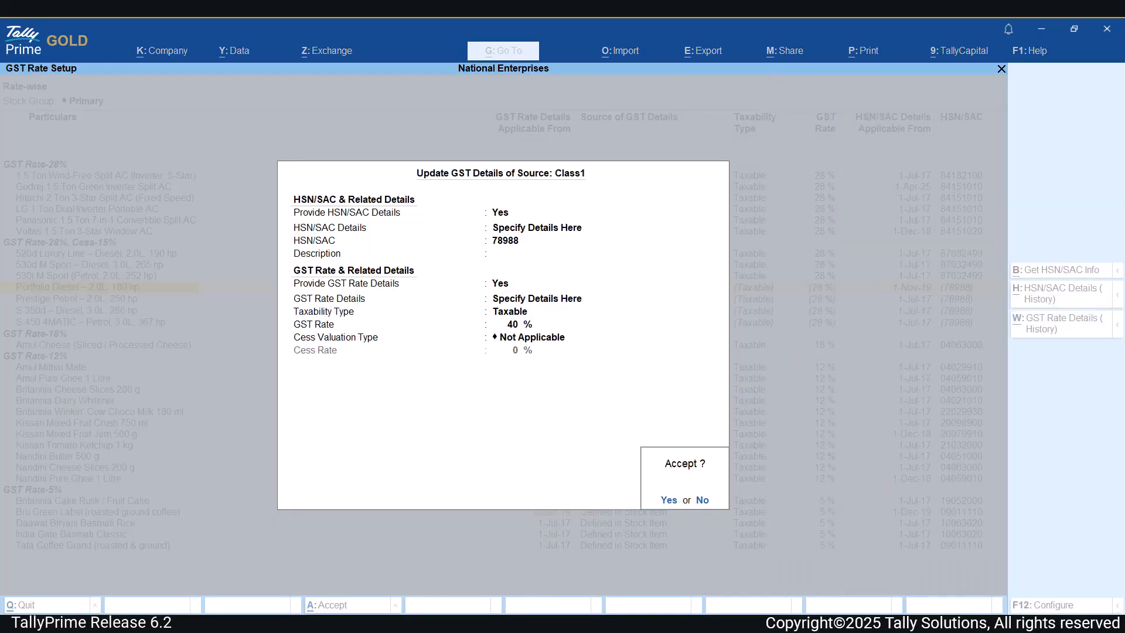
key(Return)
Review the stock items under the GST Rate-40% heading and close the GST Rate Setup report
key(Down)
key(Down)
key(Down)
key(Down)
key(Down)
key(Down)
key(Down)
key(Down)
key(Down)
key(Down)
key(Down)
key(Down)
key(Down)
key(Down)
key(Down)
key(Down)
key(Down)
key(Down)
key(Down)
key(Down)
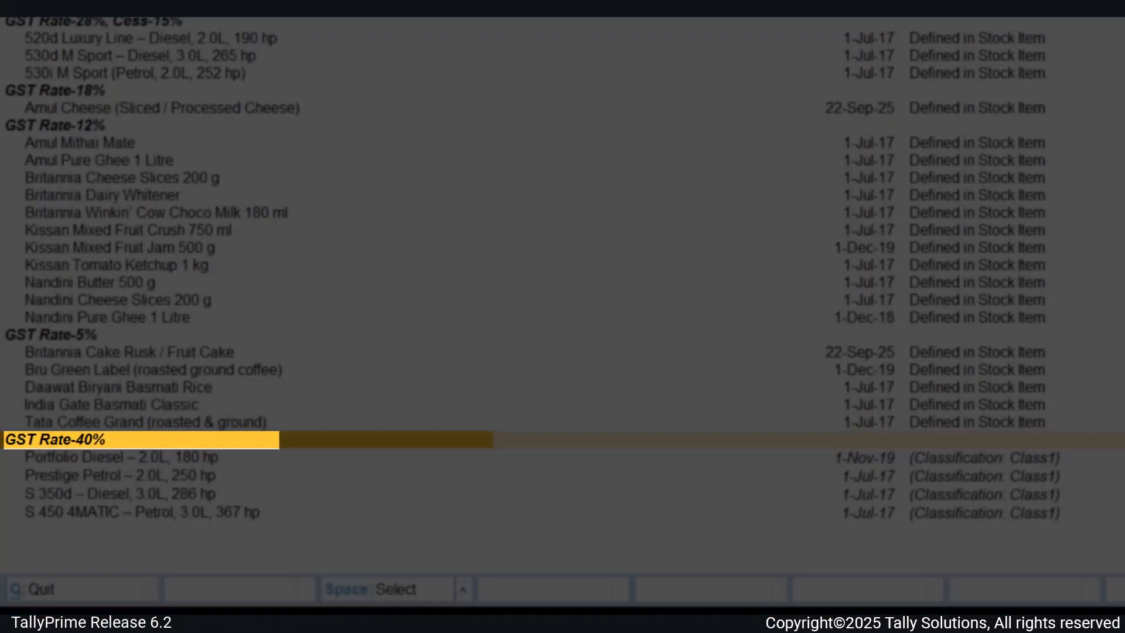
key(Down)
key(Down)
key(Down)
key(Down)
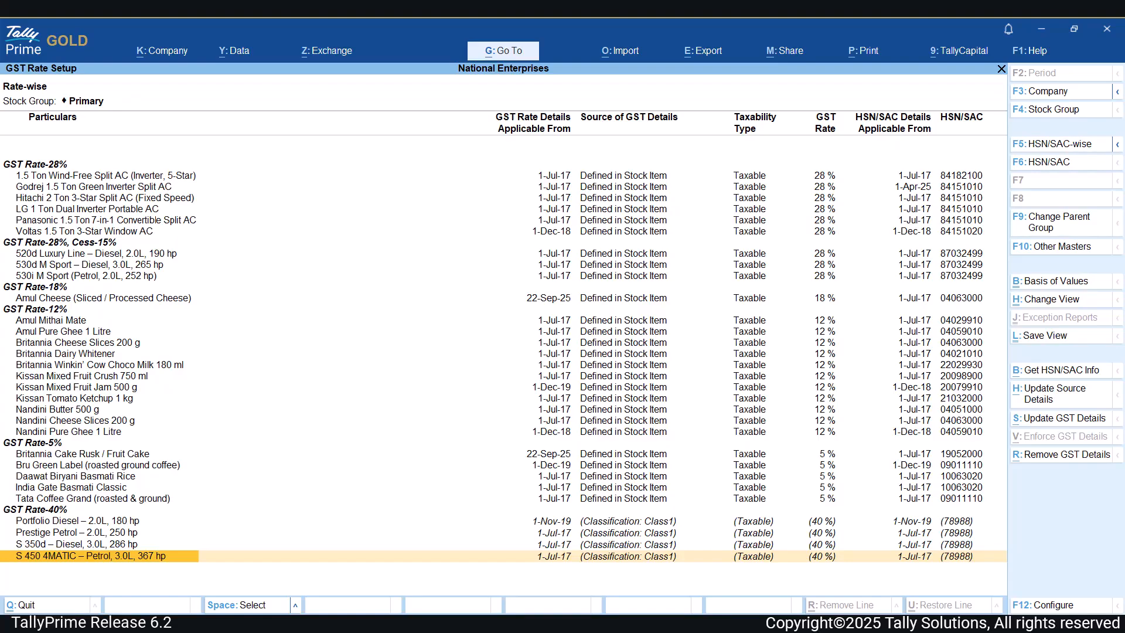
key(Escape)
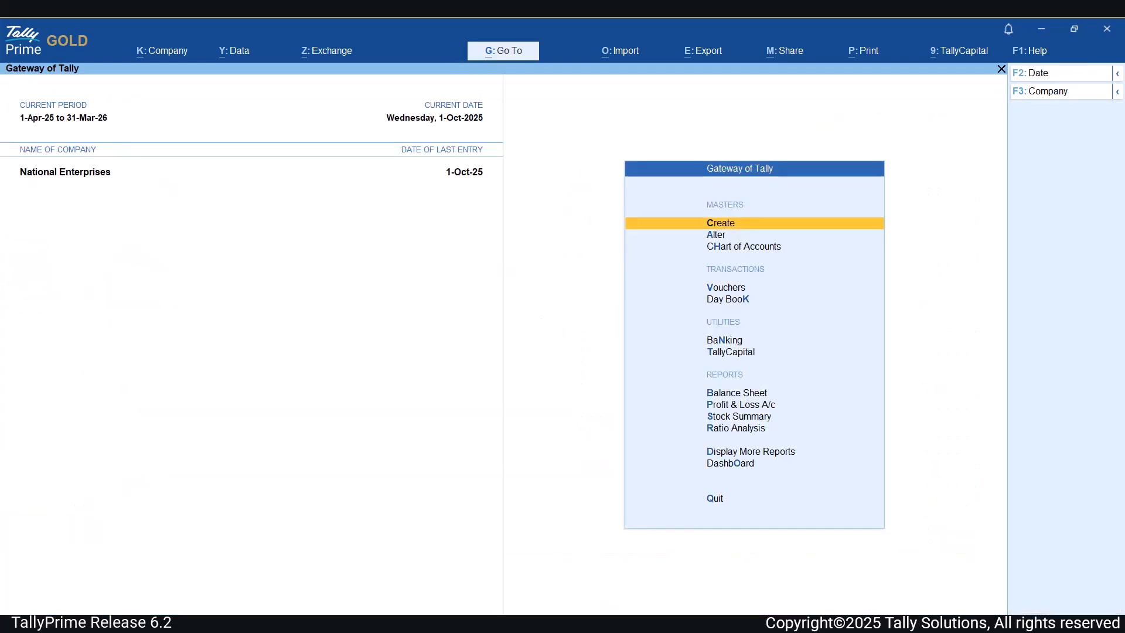
Enable Set/Alter Company GST Rate and Other Details in the company features of National Enterprises
key(F11)
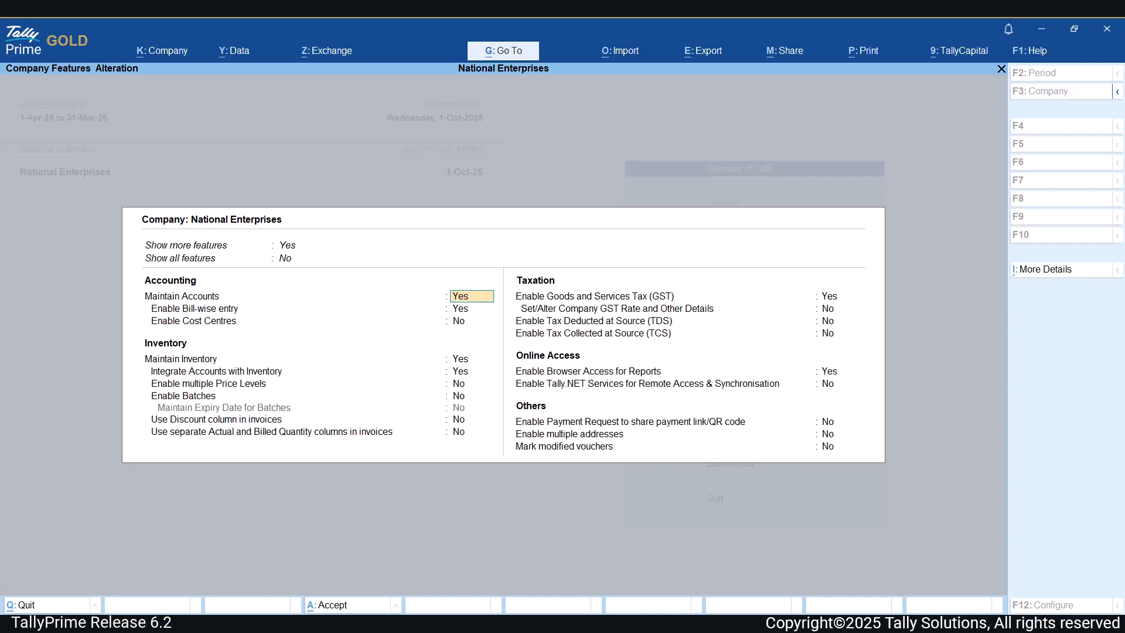
click(840, 309)
key(y)
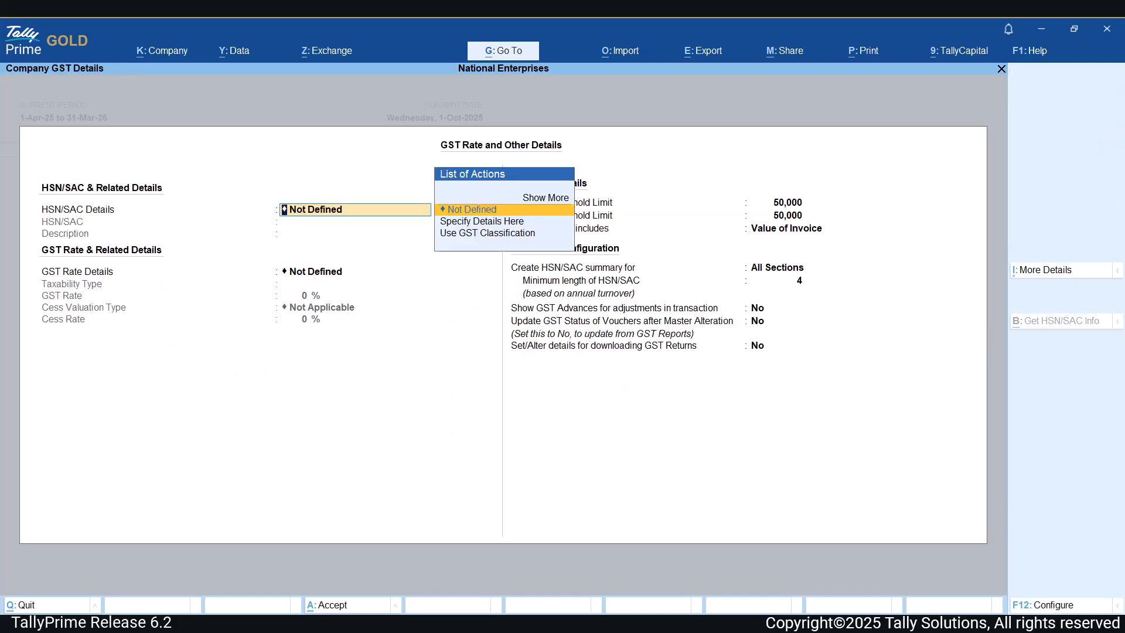
Specify the company's GST rate details as Taxable at 5%, keeping the cess valuation type Not Applicable
key(Return)
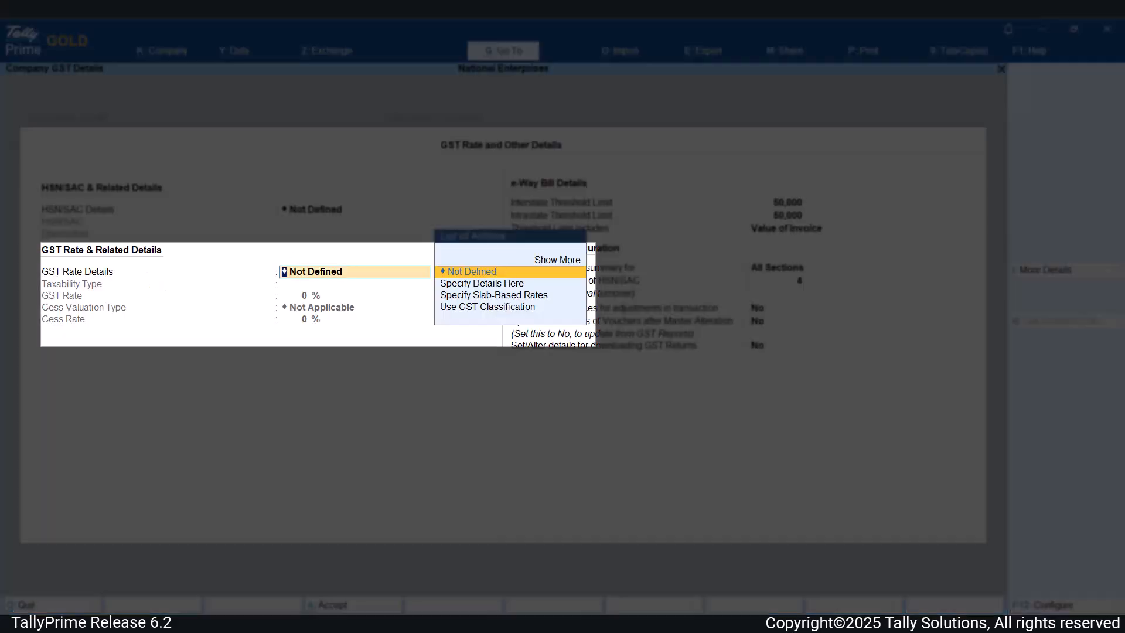
key(Down)
key(Return)
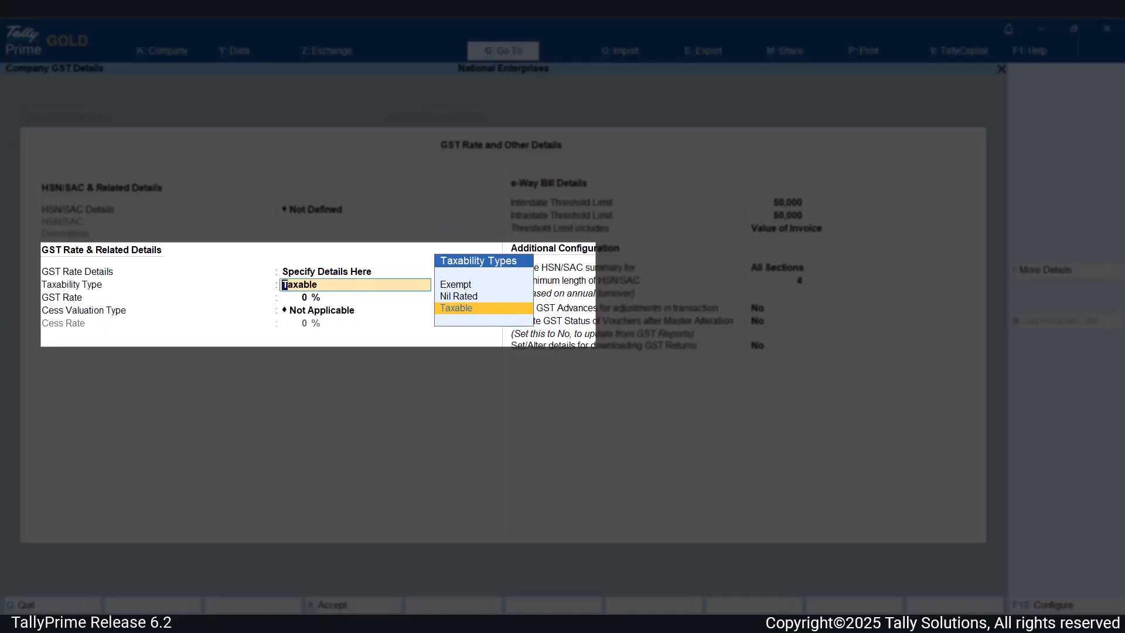
key(Return)
text(5)
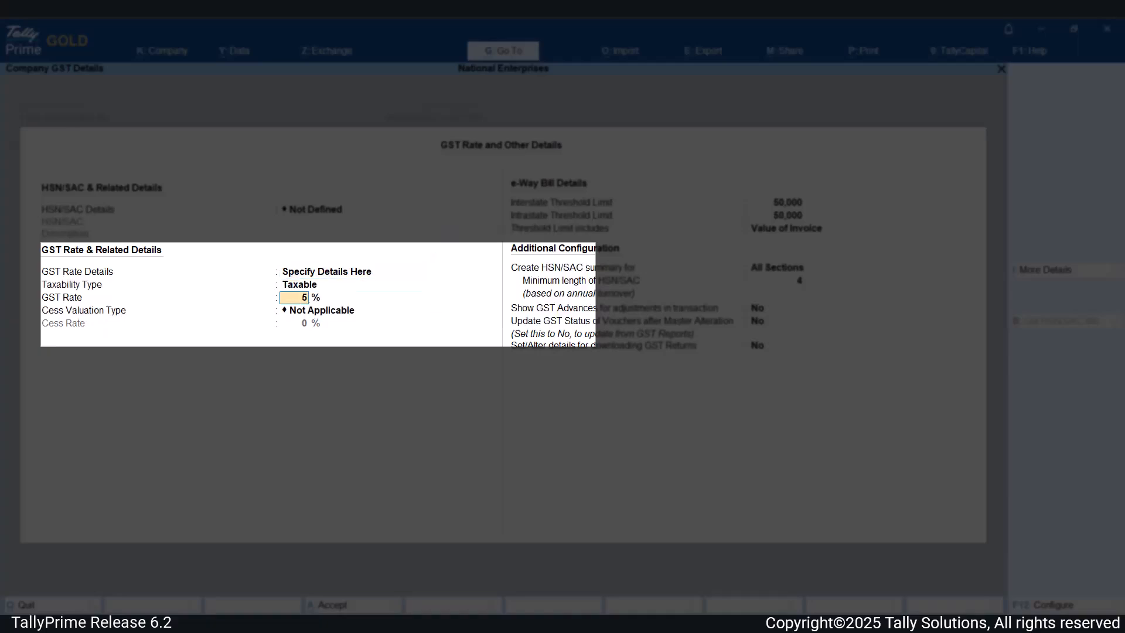
key(Return)
key(Return)
Enter 22-9 as the new effective date for the company's revised GST details and accept the company changes
key(Up)
key(Return)
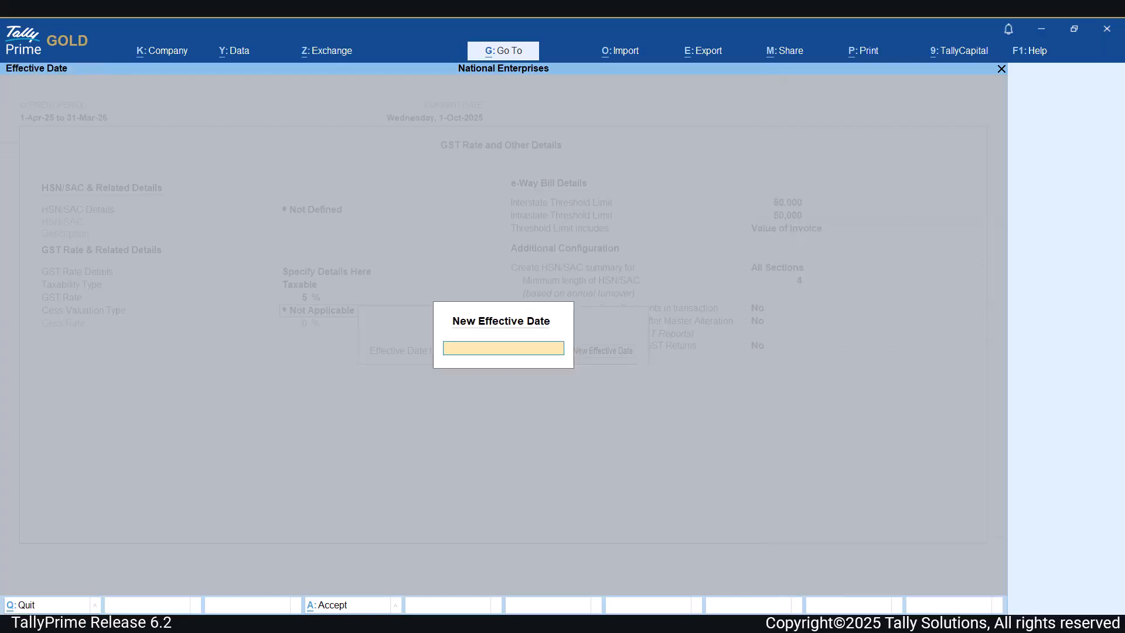
text(22-9)
key(Return)
key(ctrl+a)
key(ctrl+a)
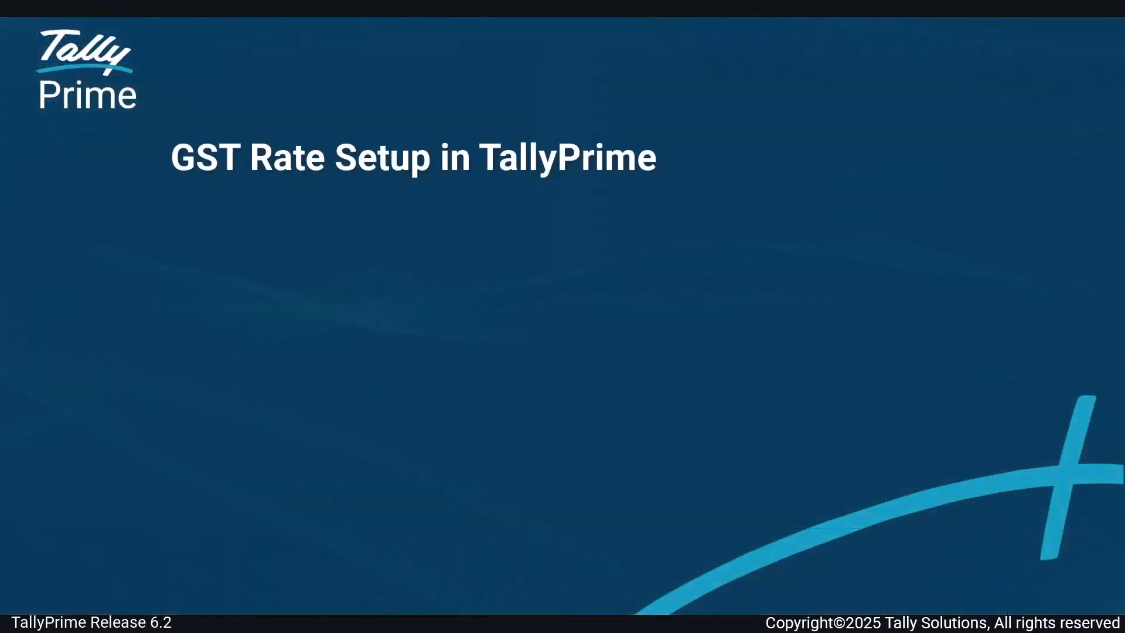